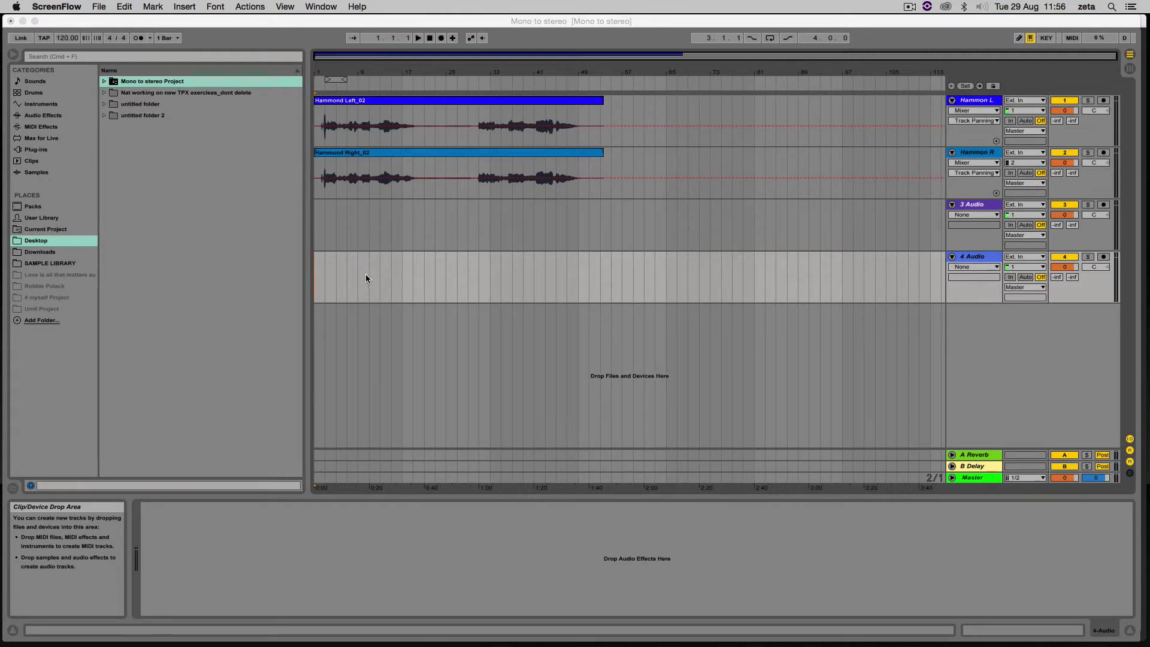
Split the Hammond tracks hard: Hammond Left_02 panned to 50L, Hammond Right_02 to 50R.
click(415, 107)
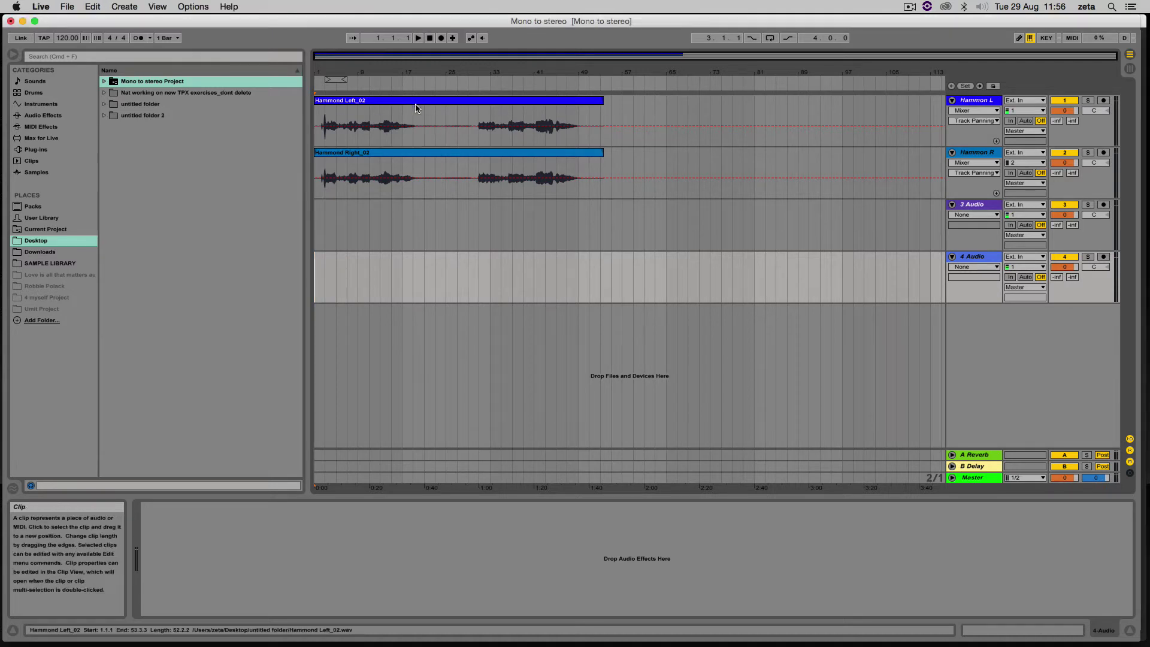
click(382, 102)
click(379, 152)
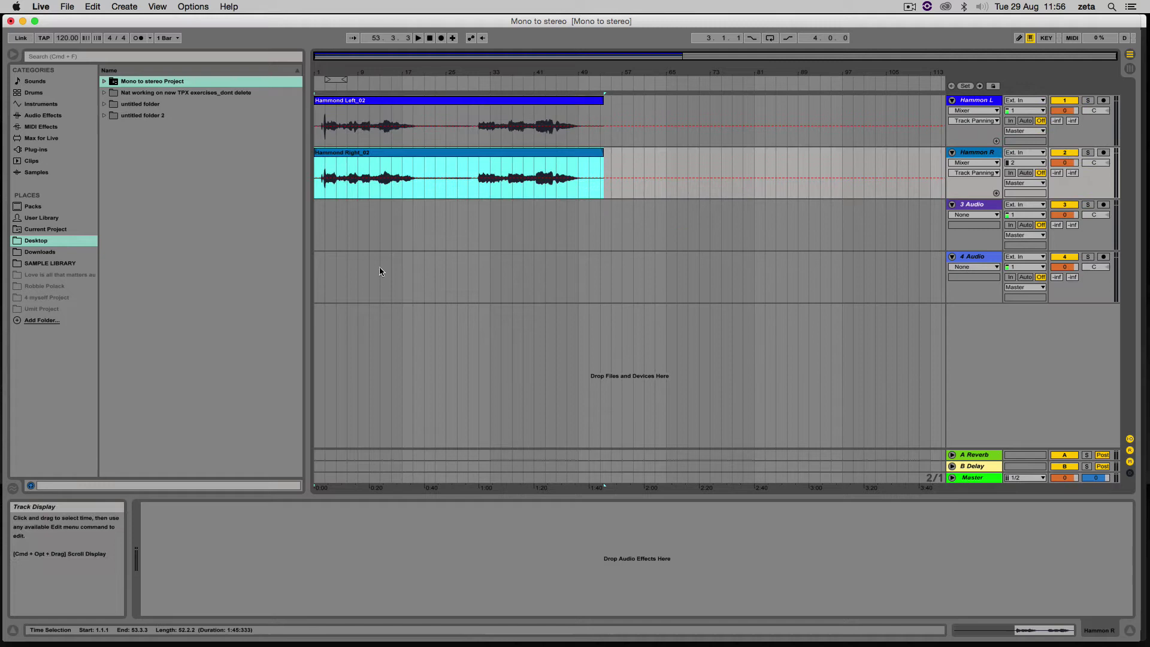
click(383, 231)
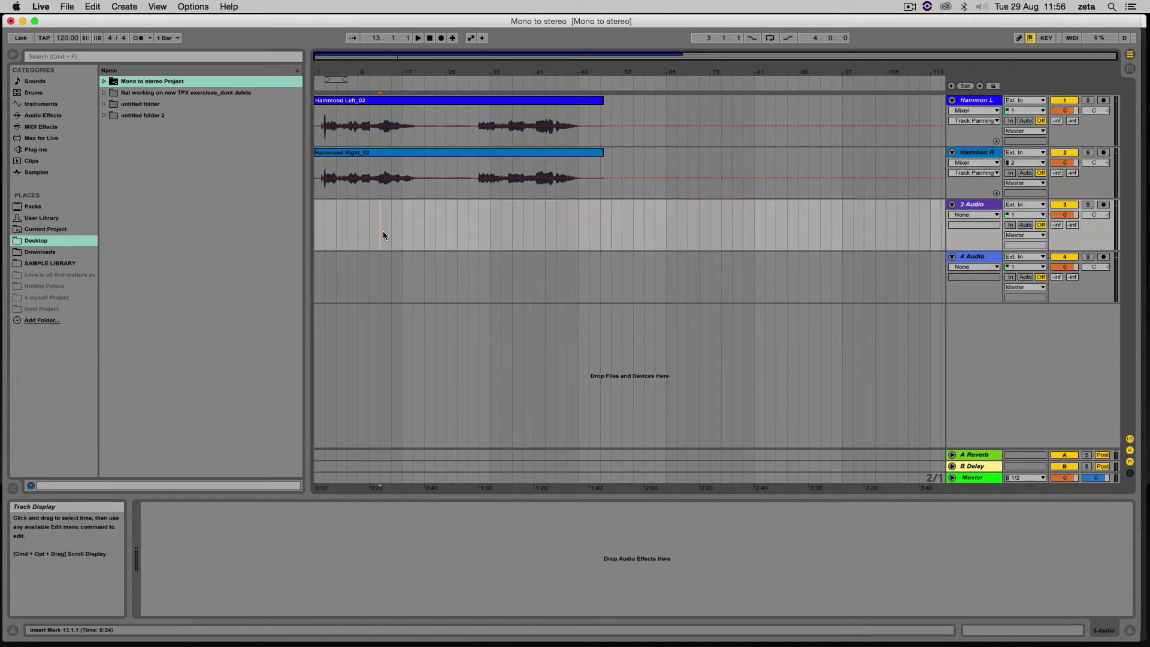
click(365, 108)
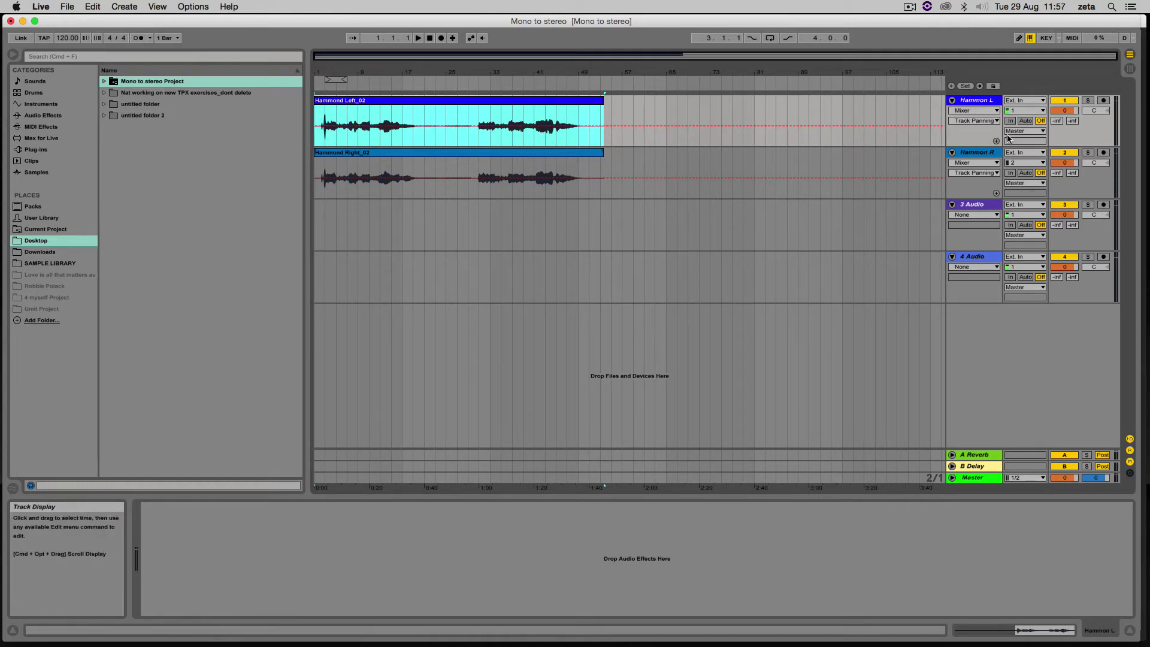
drag(1105, 117, 1101, 157)
click(408, 153)
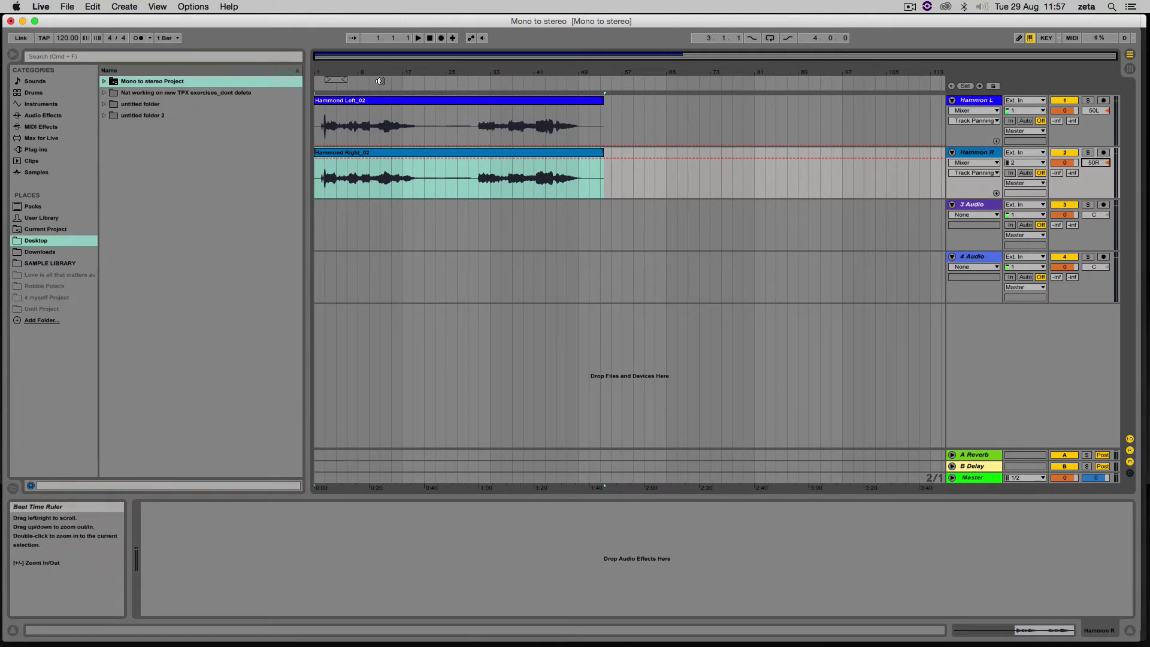
Solo both the Hammond L and Hammond R tracks.
click(1088, 100)
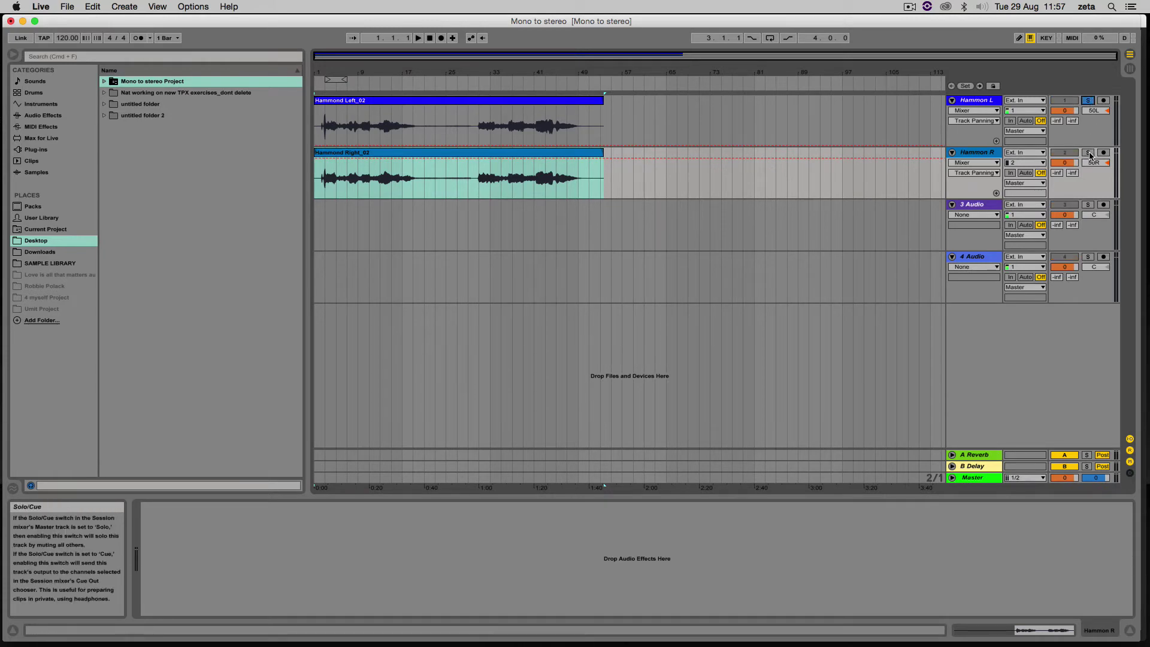
click(1089, 153)
click(1090, 153)
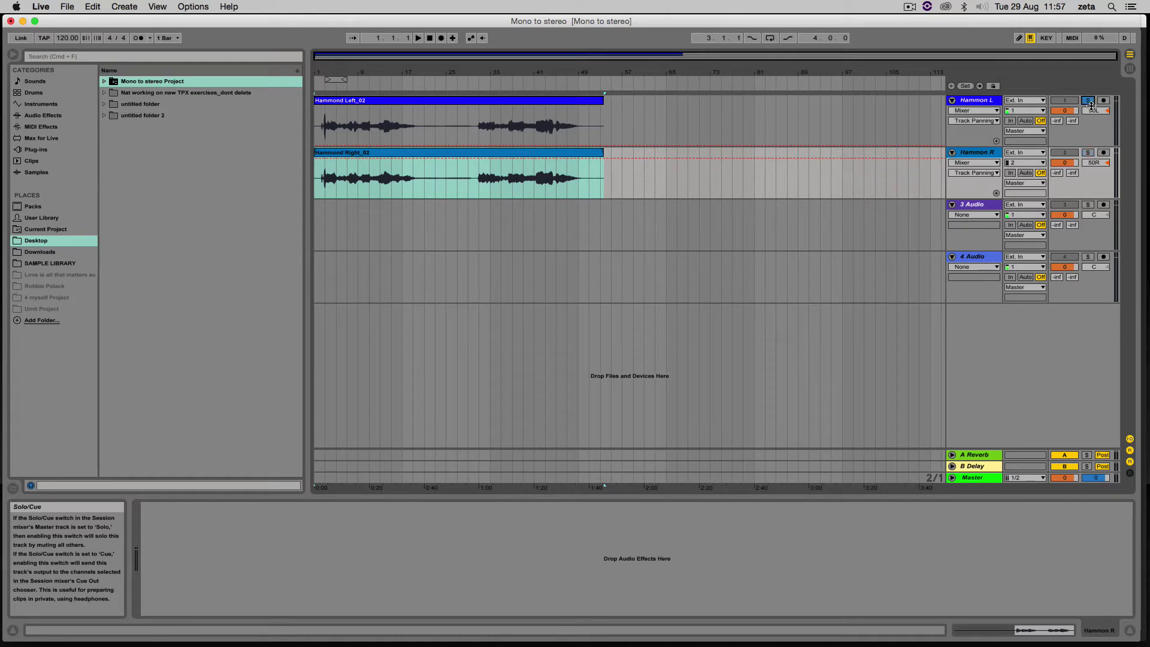
click(1089, 154)
click(1090, 101)
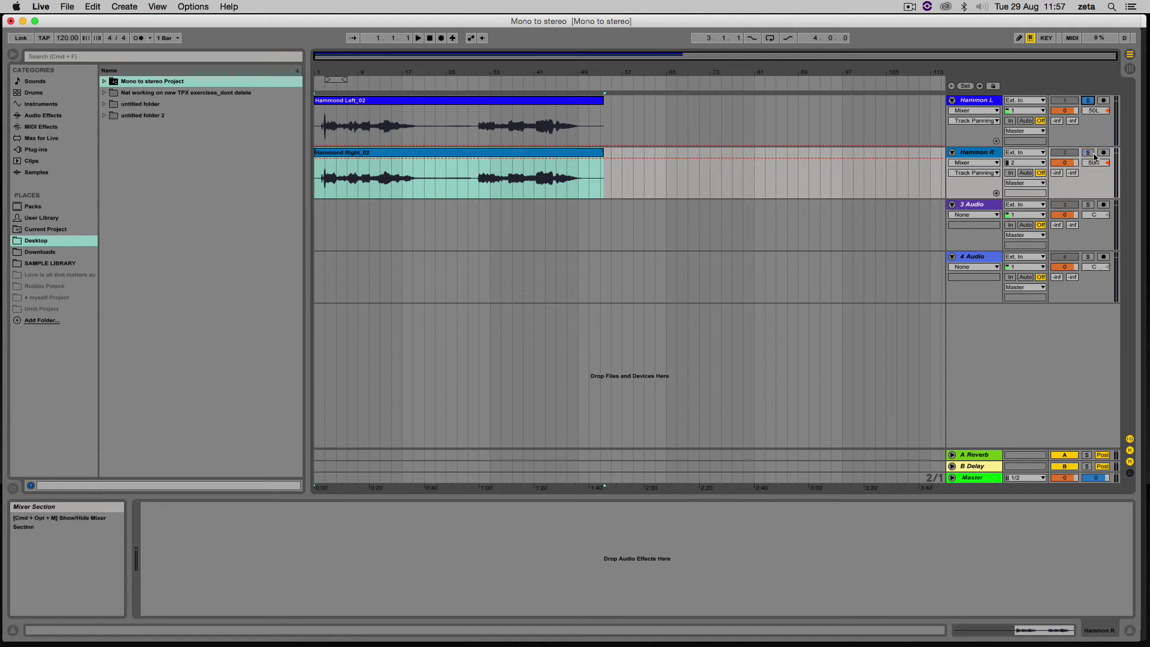
click(1095, 102)
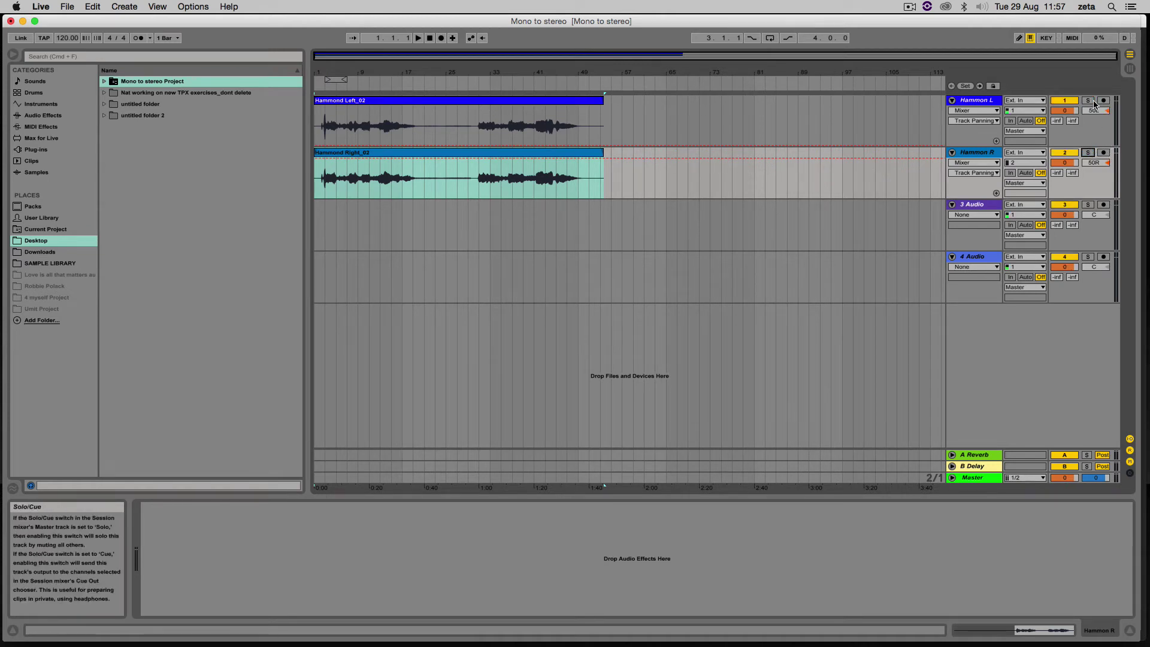
click(1090, 101)
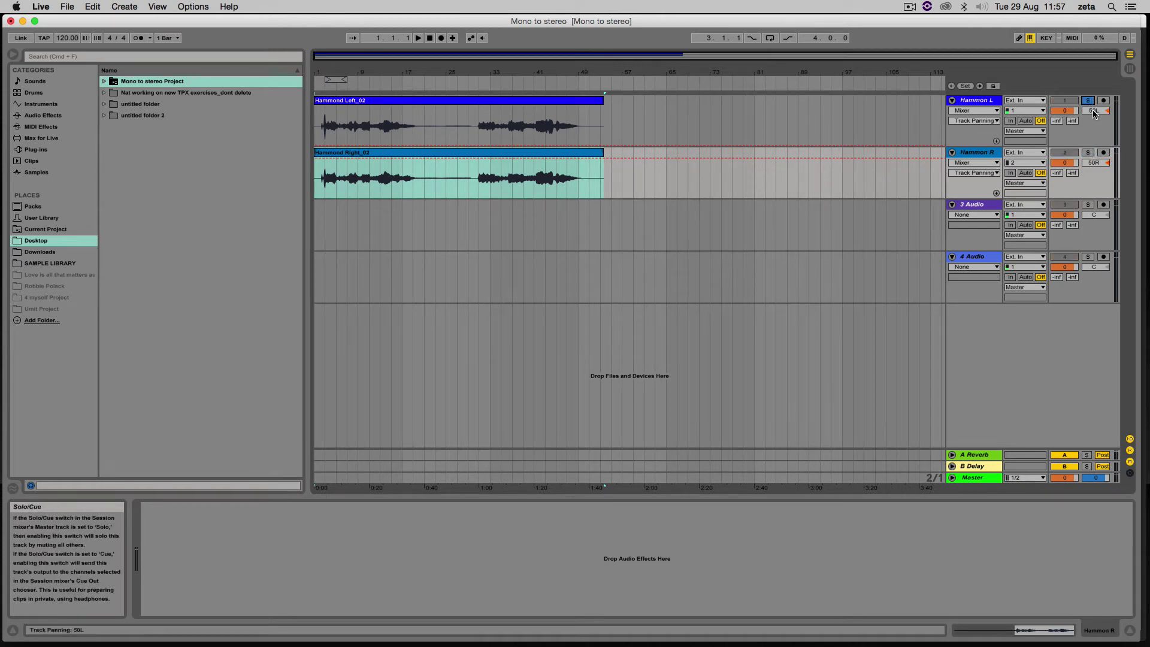
super+click(1090, 156)
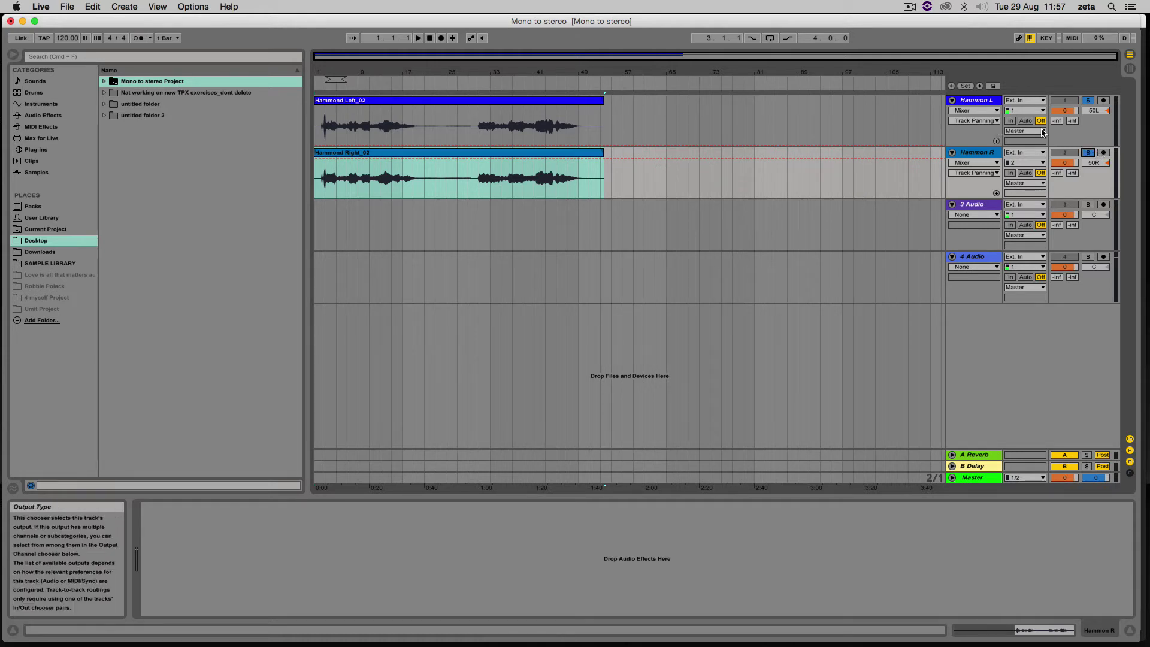
Select both the Hammond Left_02 and Hammond Right_02 clips together.
click(454, 101)
shift+click(453, 153)
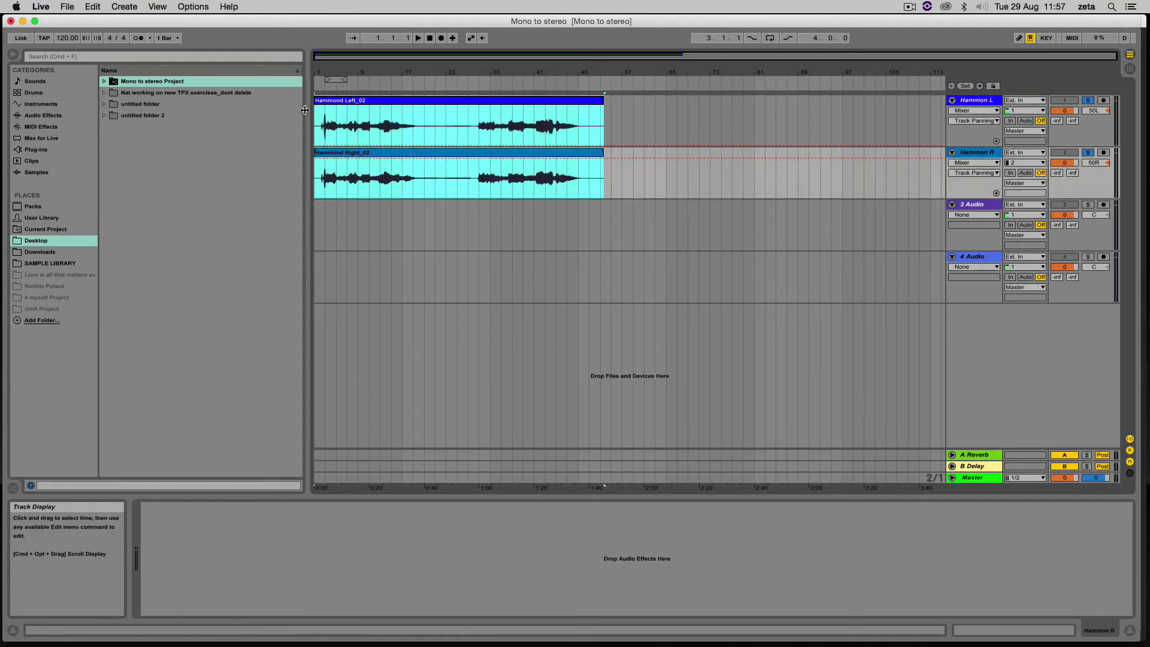
click(357, 101)
shift+click(377, 153)
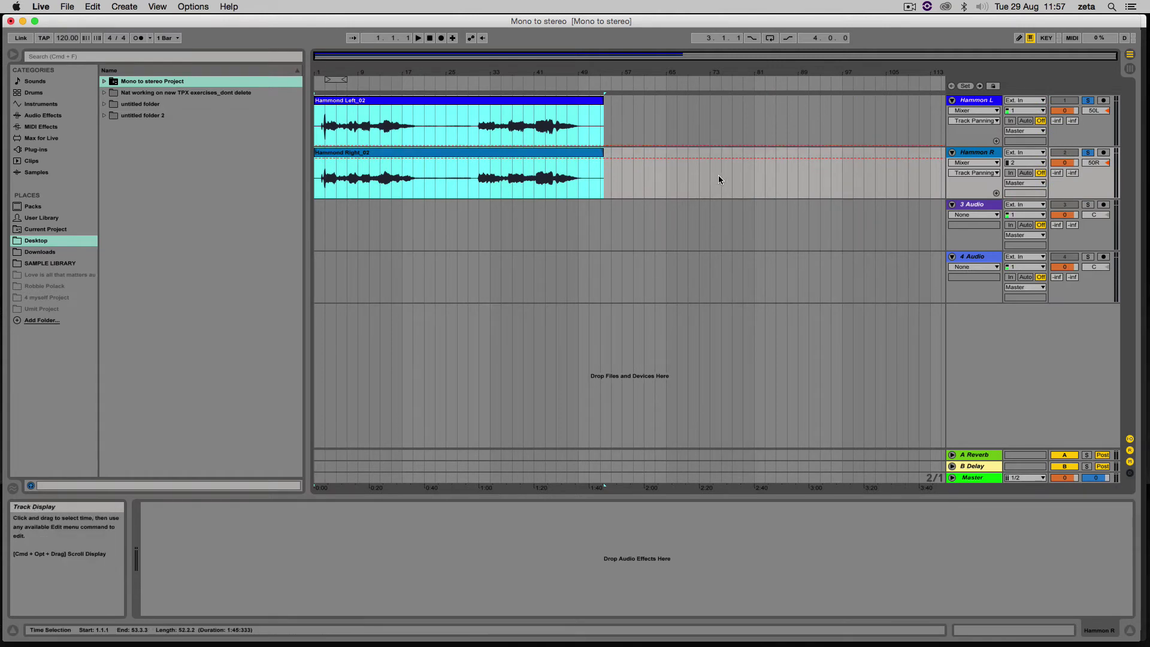
Check Export Audio/Video's rendered-track options, keep Master, and cancel the export.
click(74, 7)
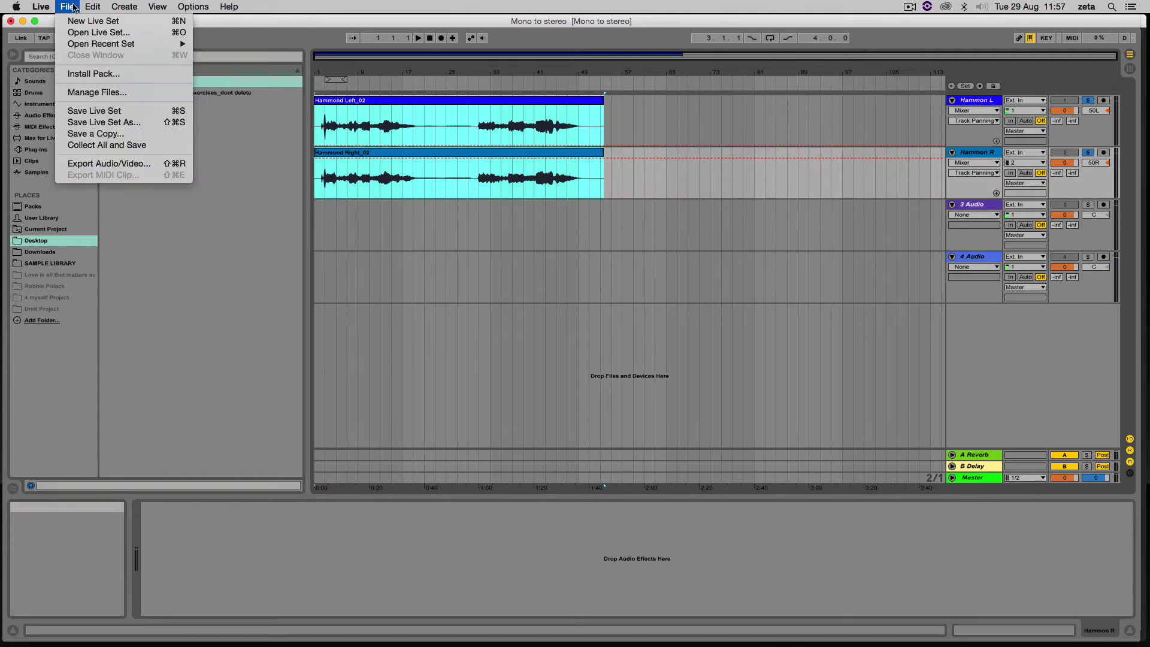
click(123, 164)
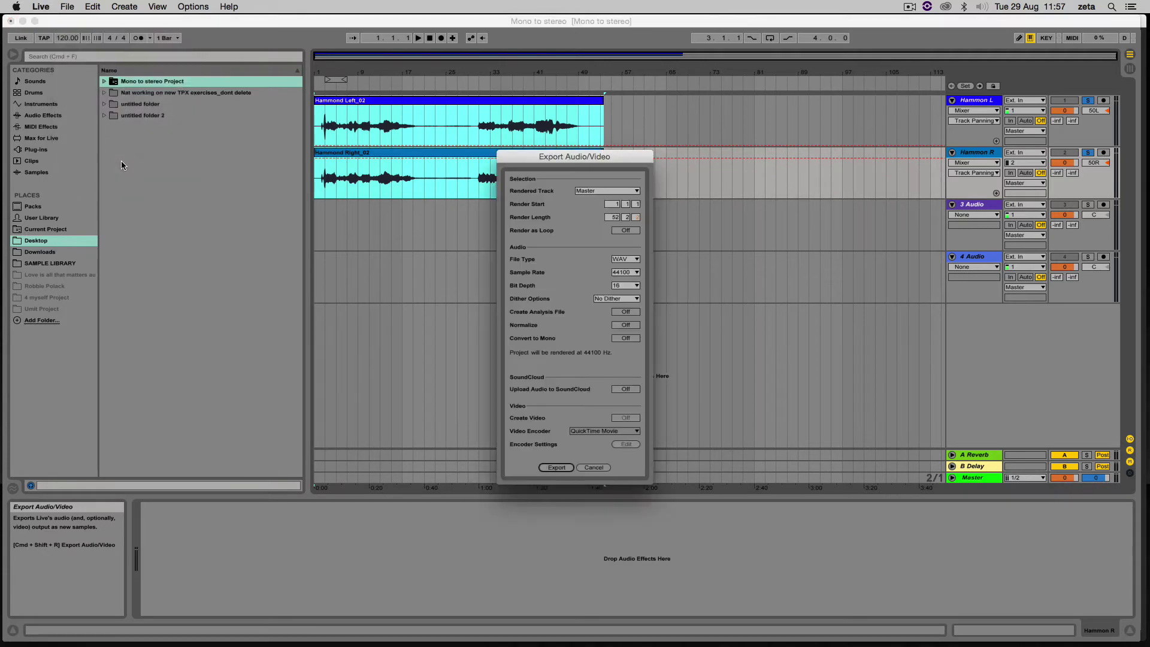
click(593, 191)
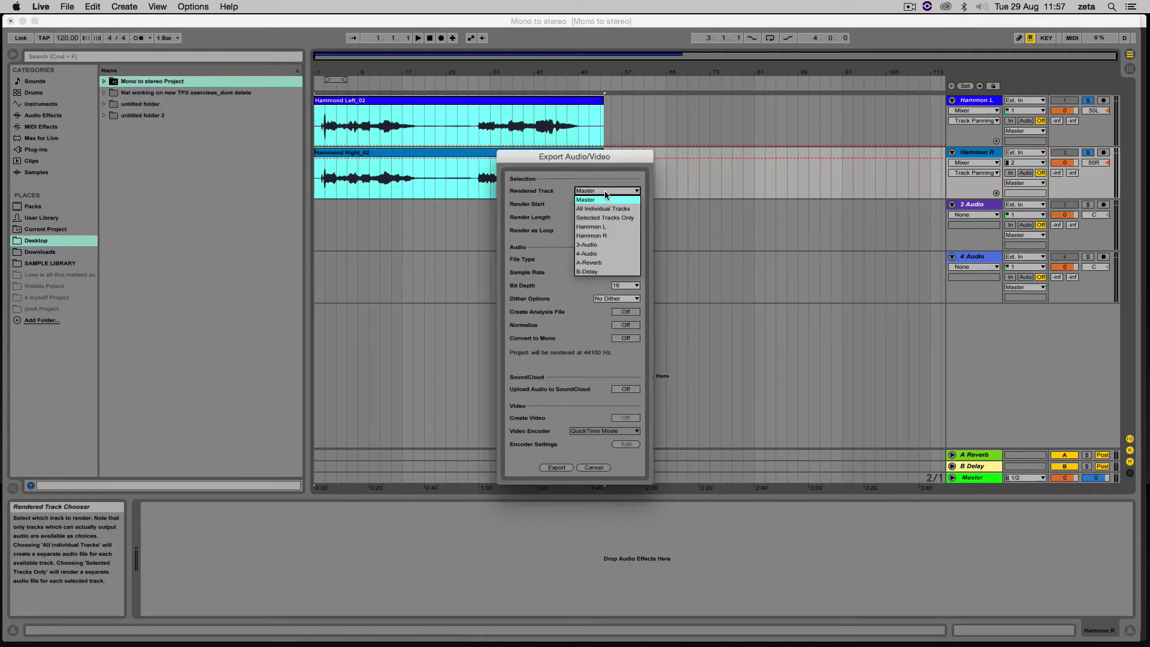
click(592, 200)
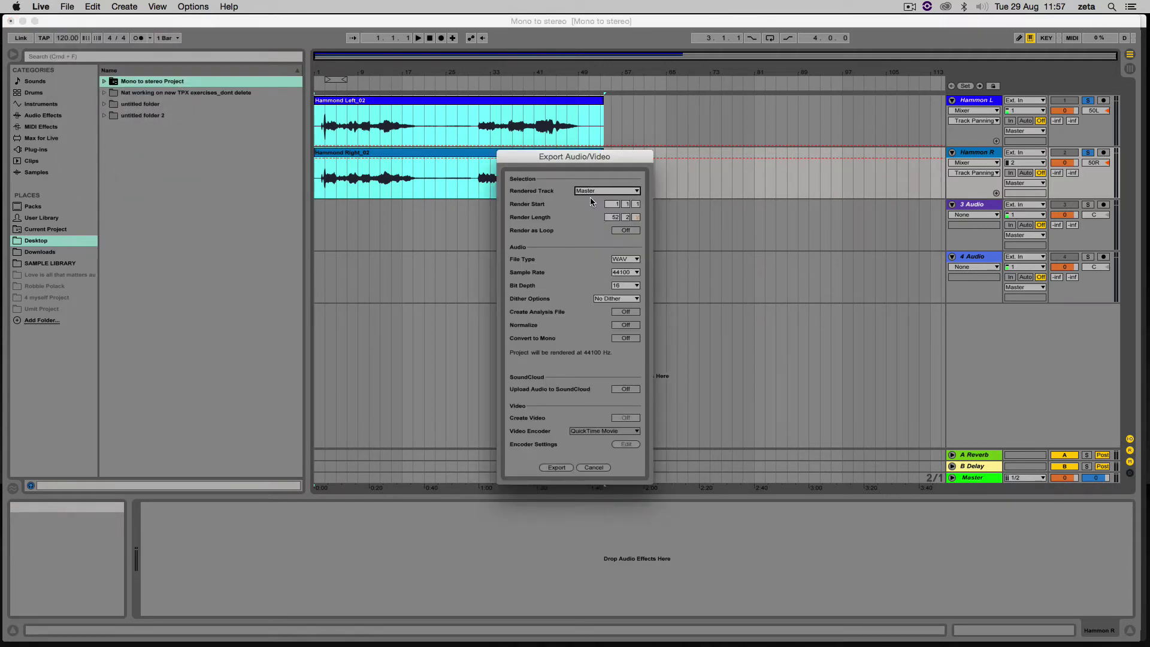
click(604, 468)
Put a deactivated EQ Eight on the Master track and reselect both Hammond clips.
click(979, 478)
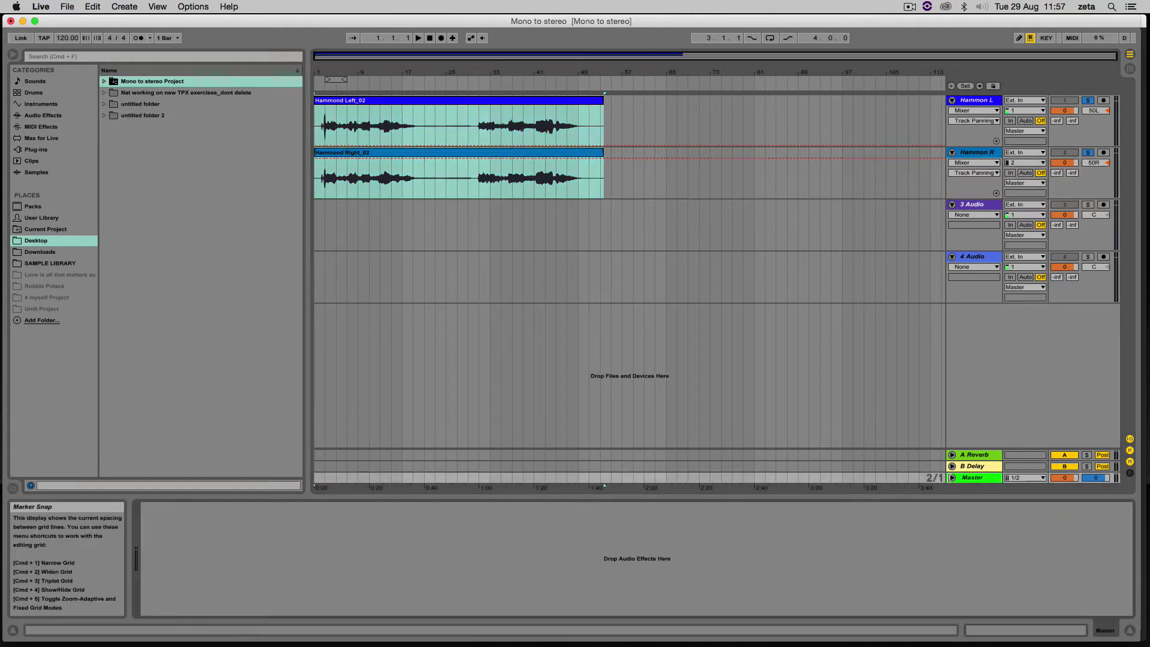
double_click(980, 477)
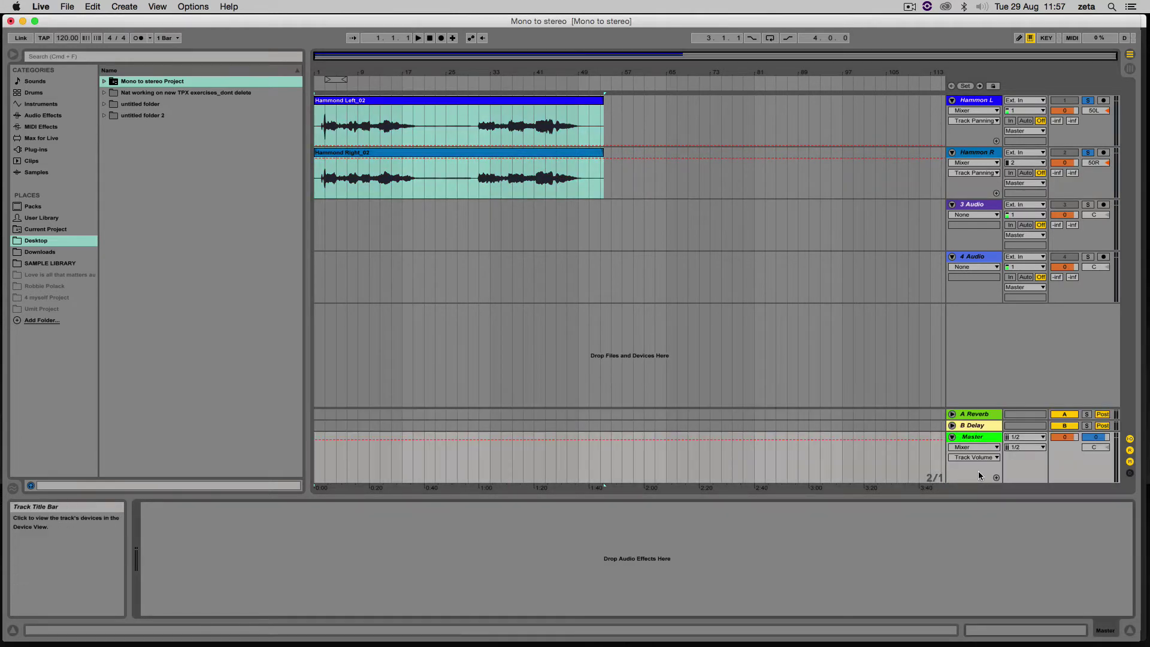
click(46, 105)
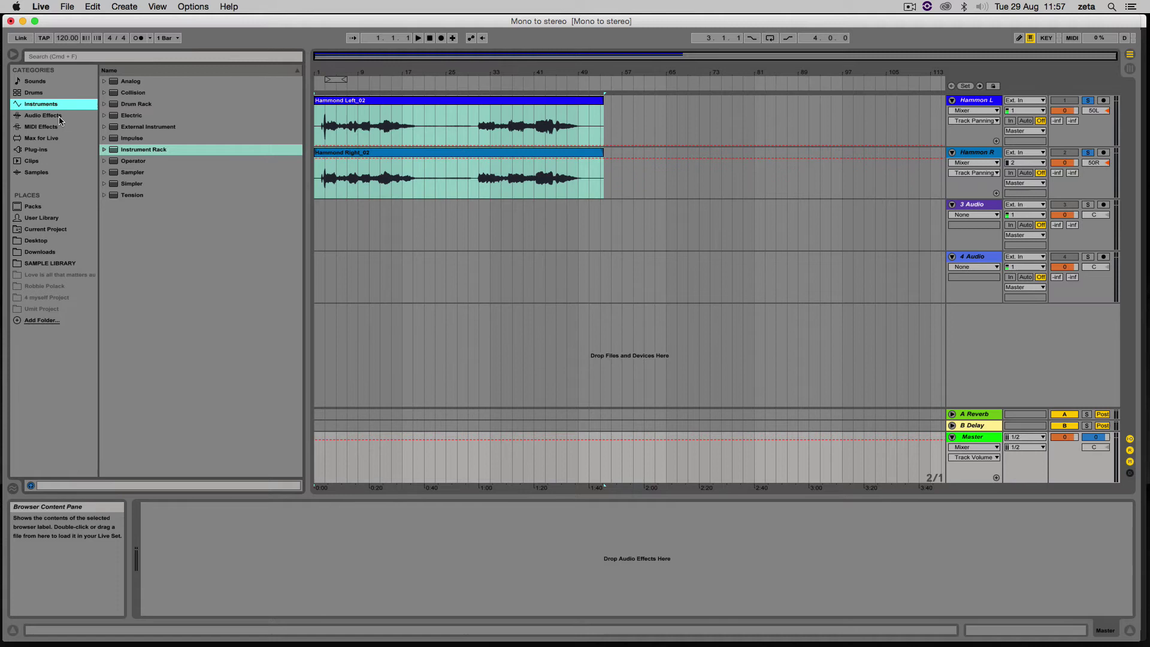
click(53, 116)
click(48, 104)
click(53, 116)
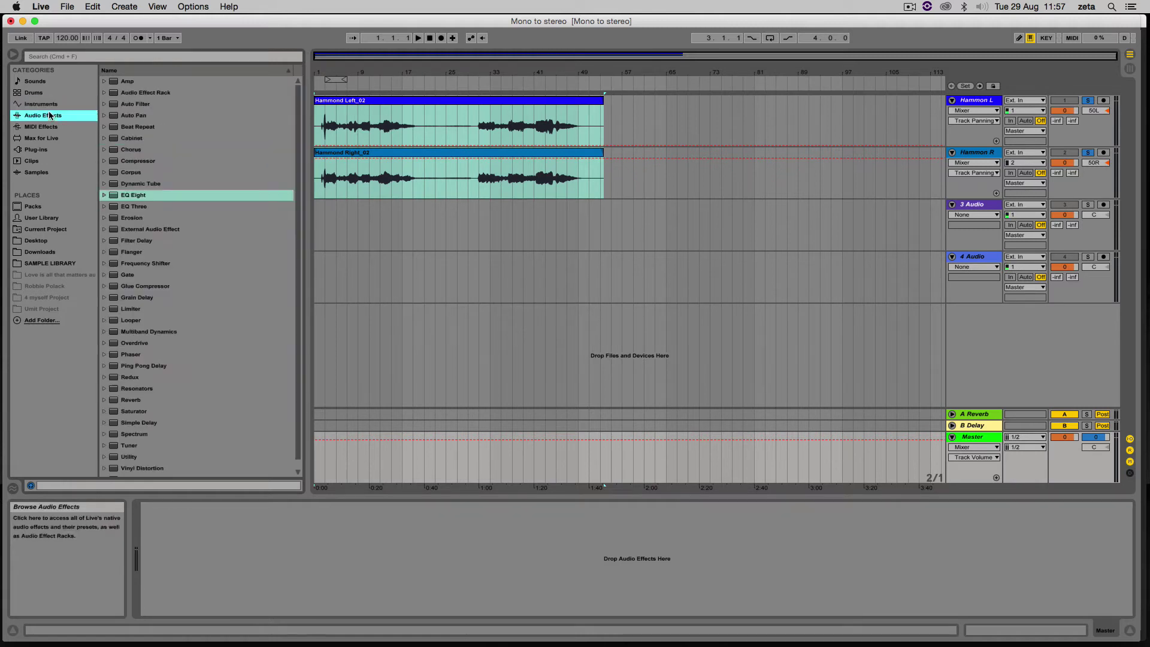
drag(138, 195, 399, 467)
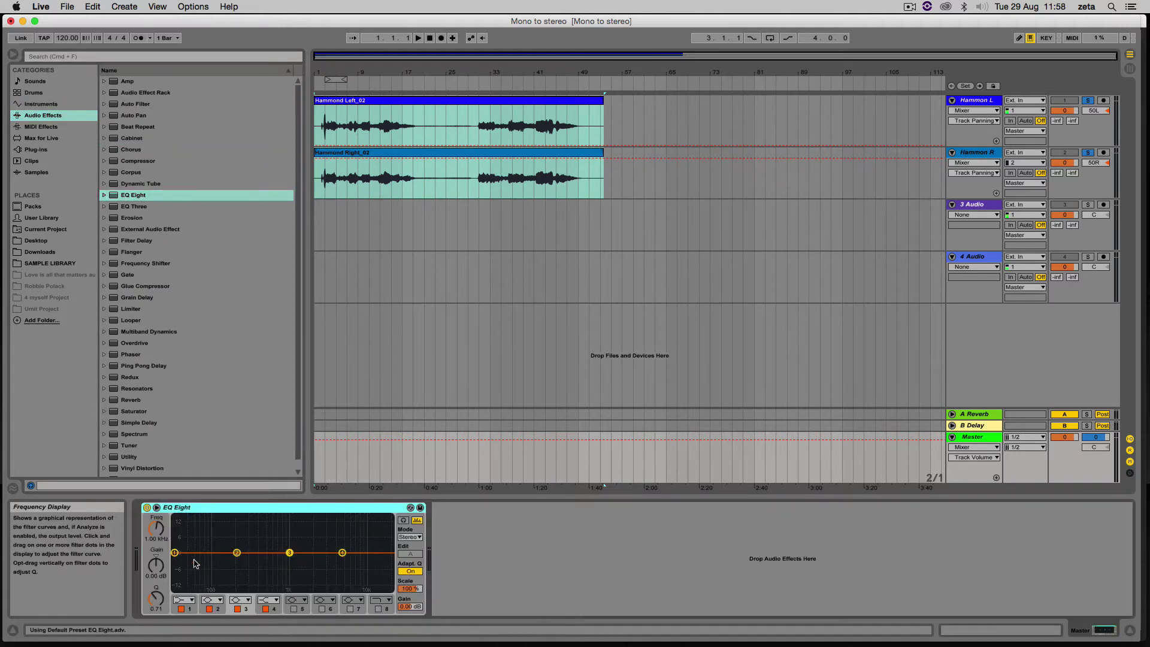
click(147, 508)
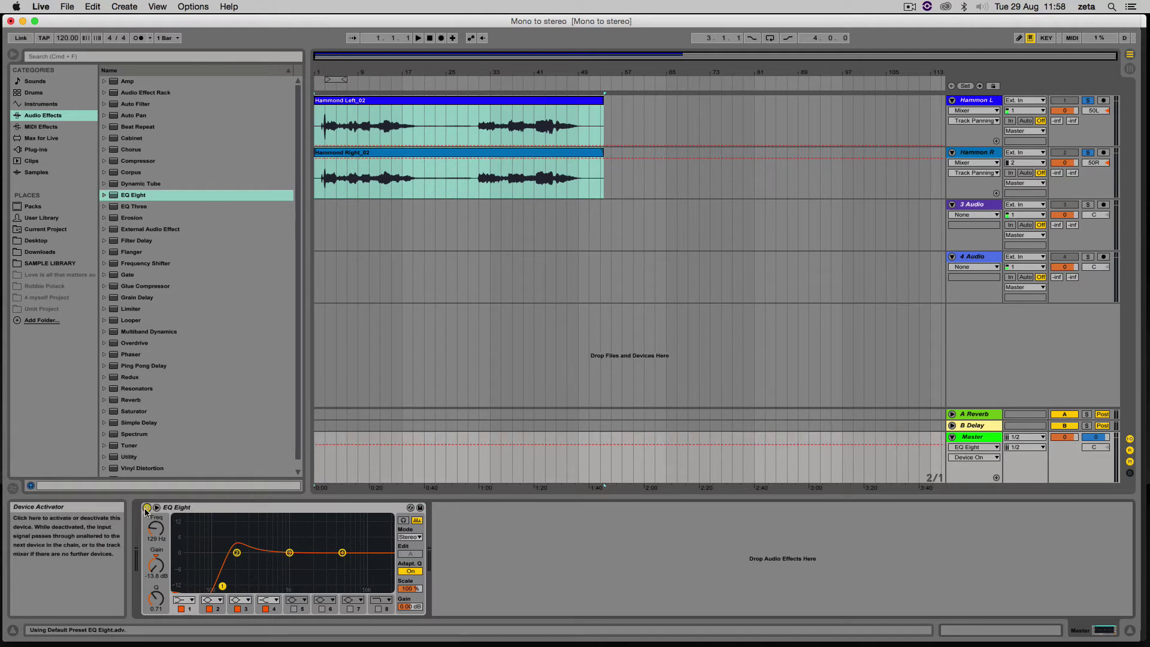
click(952, 437)
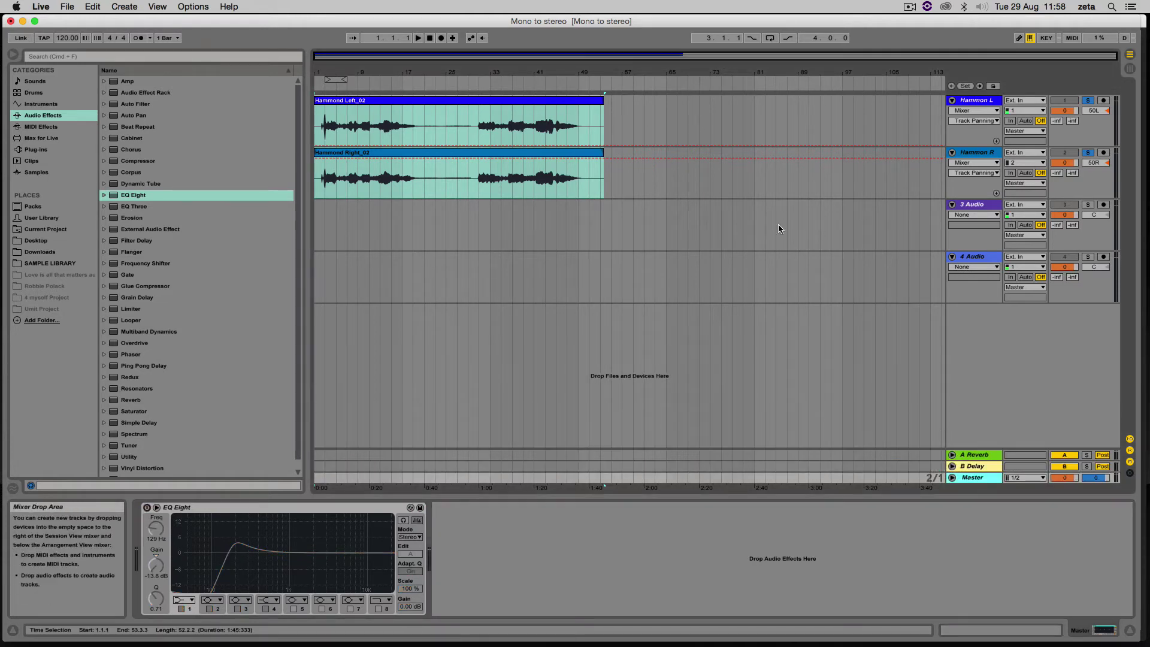
click(528, 102)
shift+click(526, 159)
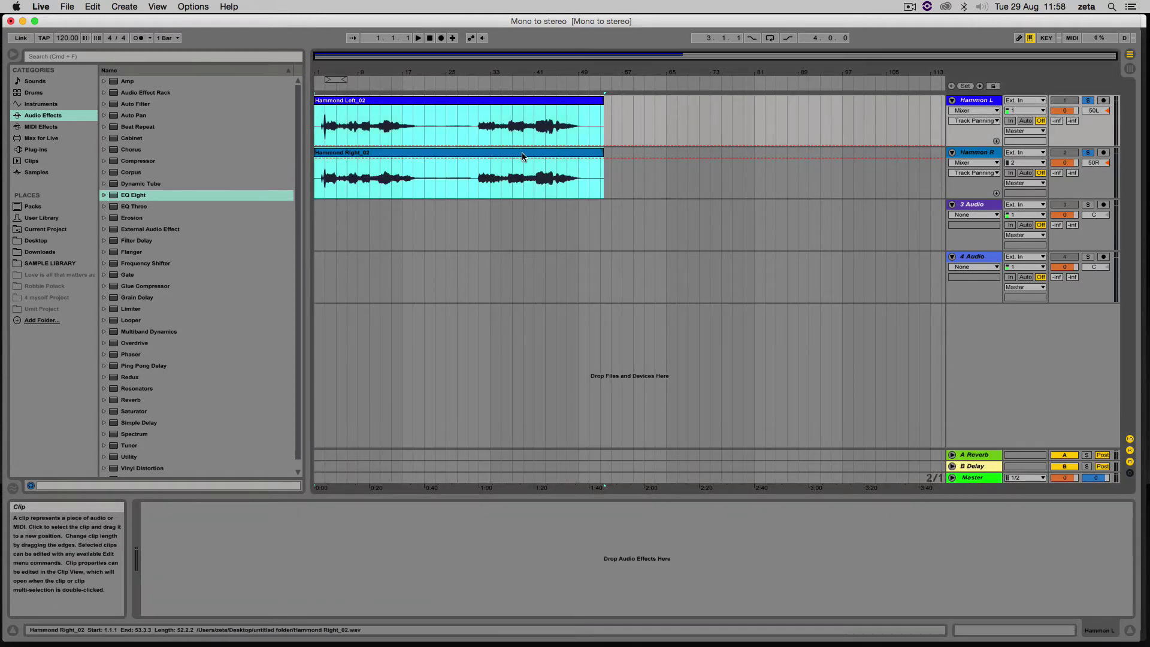
In Export Audio/Video, keep the sample rate at 44100 Hz and bit depth at 16.
click(68, 7)
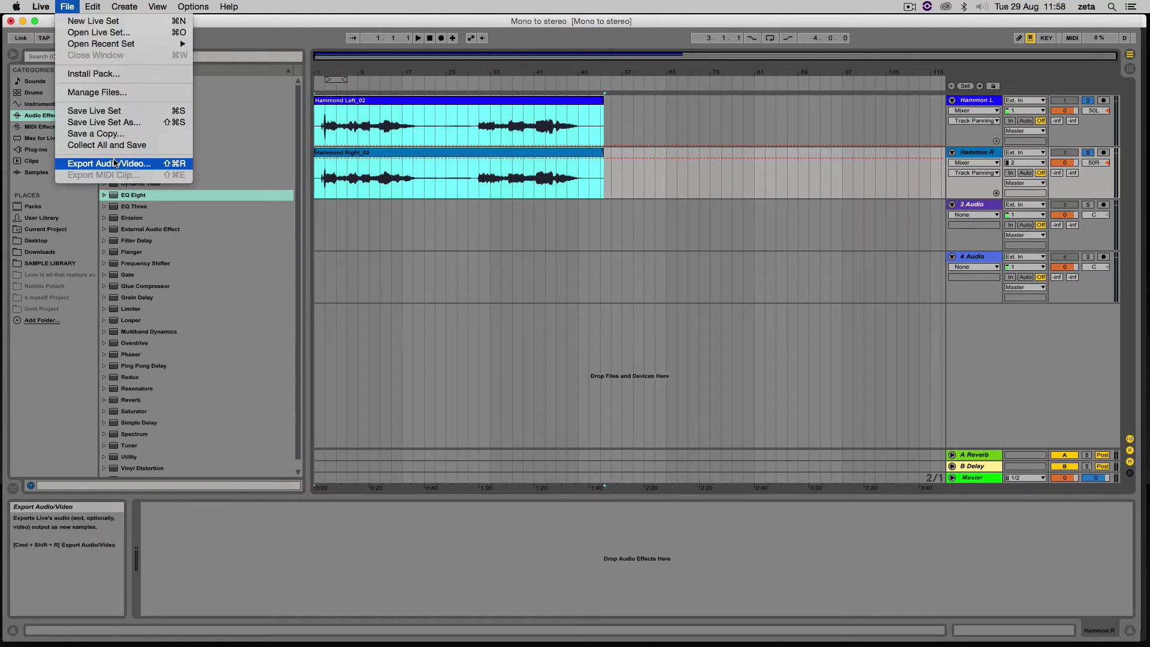
click(96, 162)
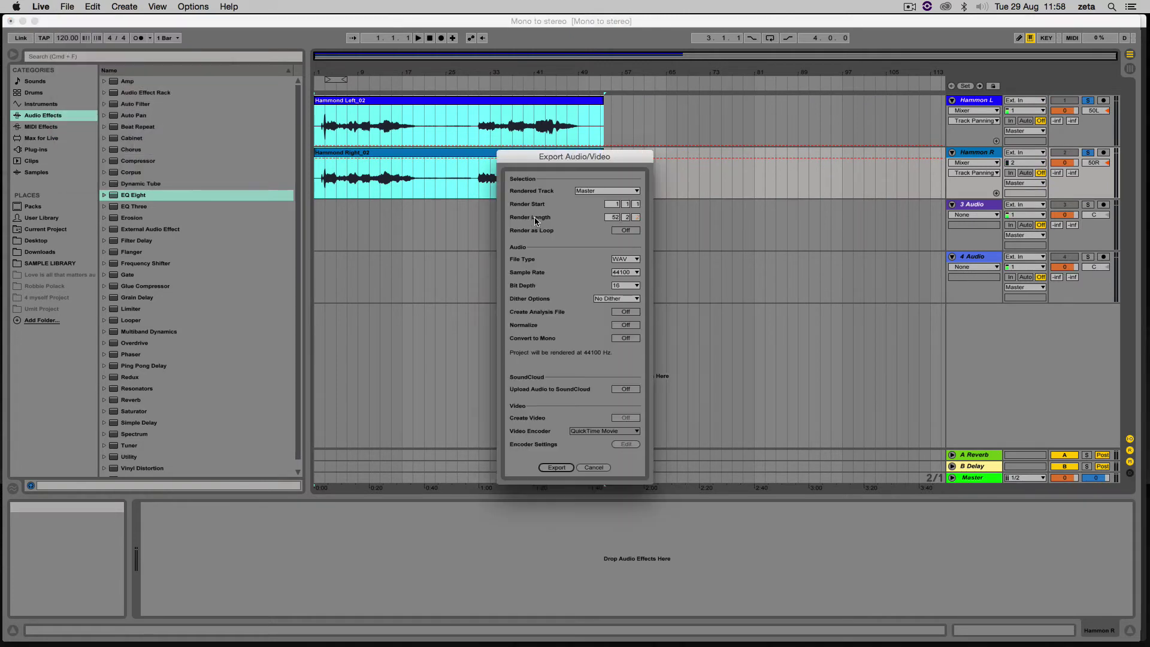
click(620, 272)
click(591, 272)
click(616, 286)
click(616, 294)
click(558, 468)
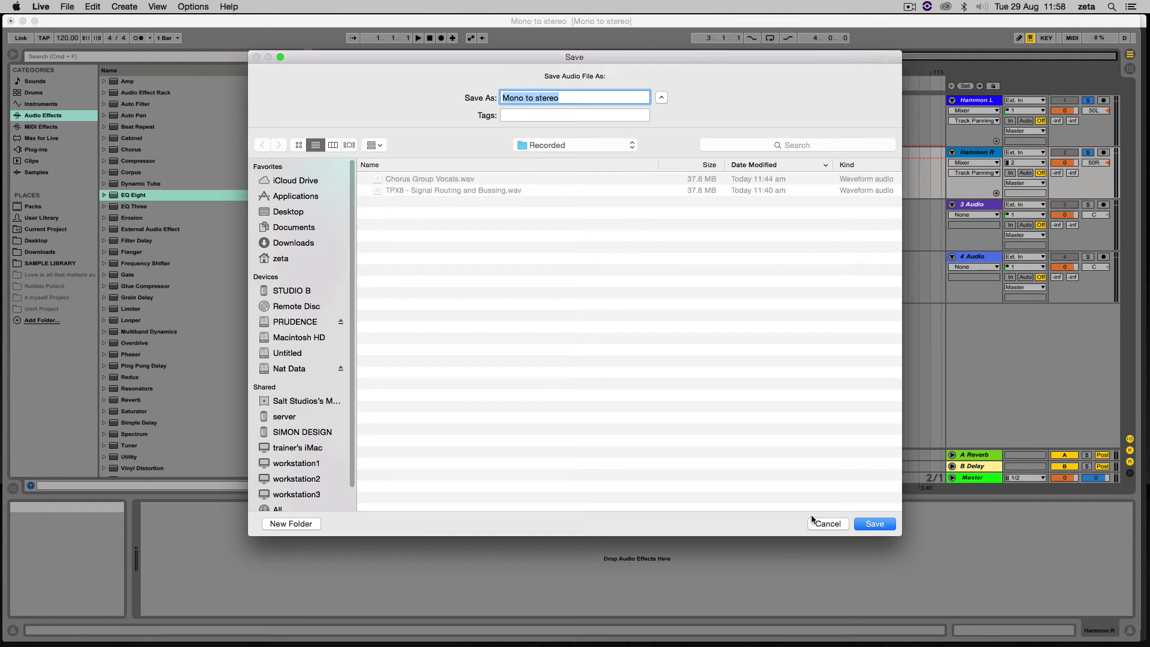
click(815, 521)
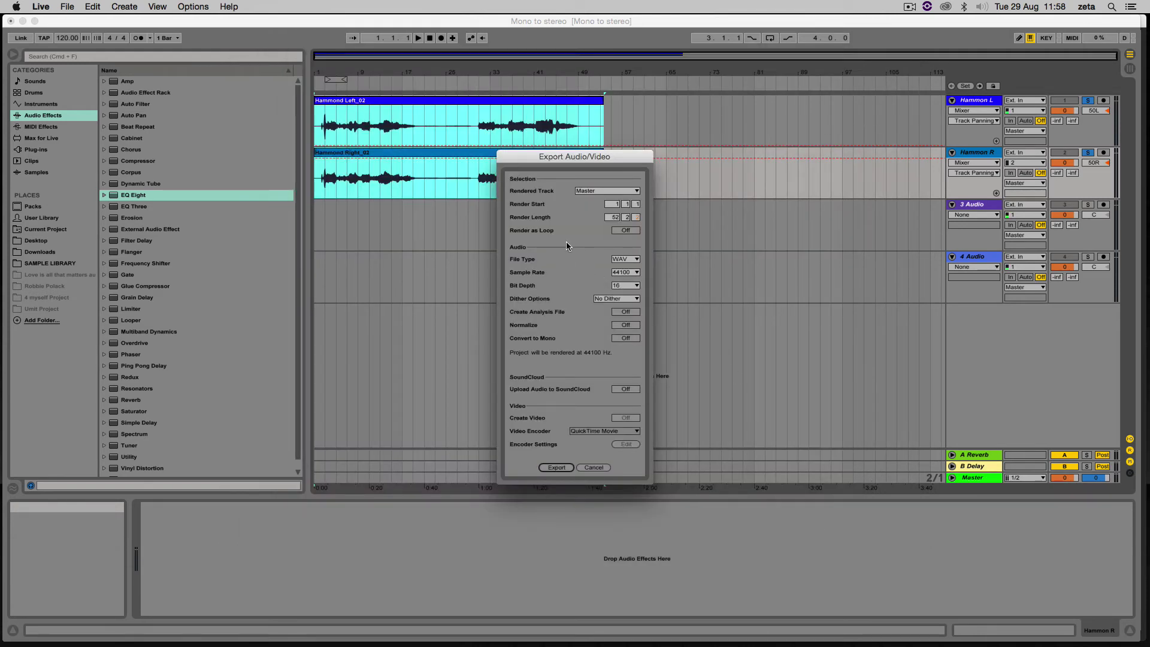
Leave Convert to Mono off and export the Master as a stereo WAV.
click(624, 338)
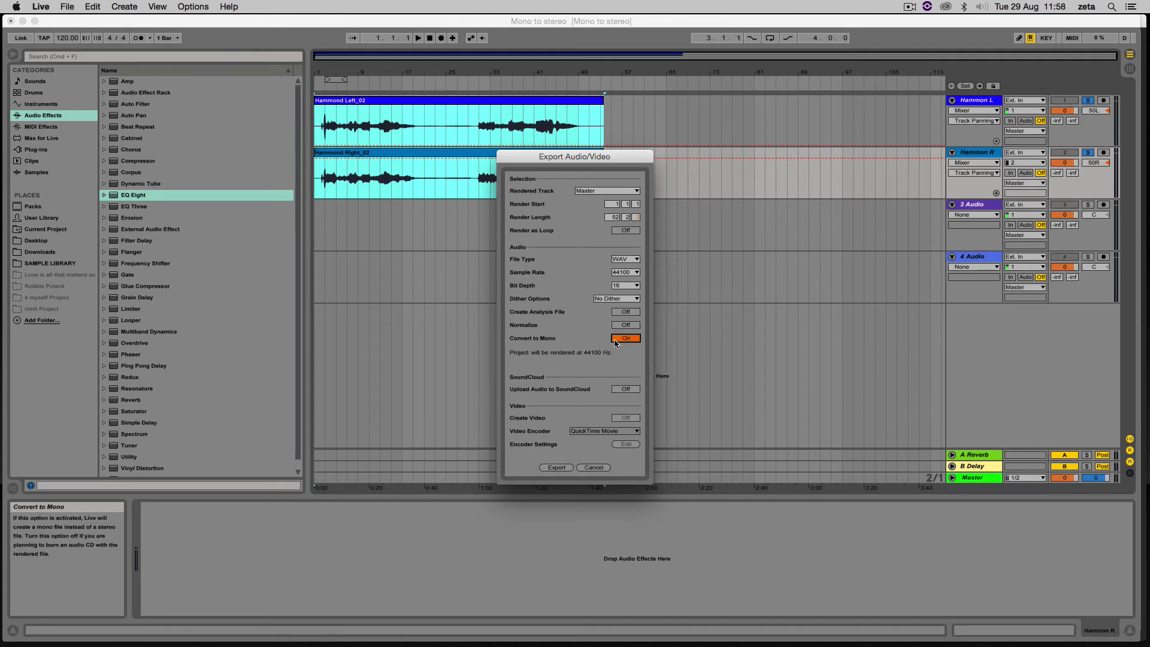
click(614, 339)
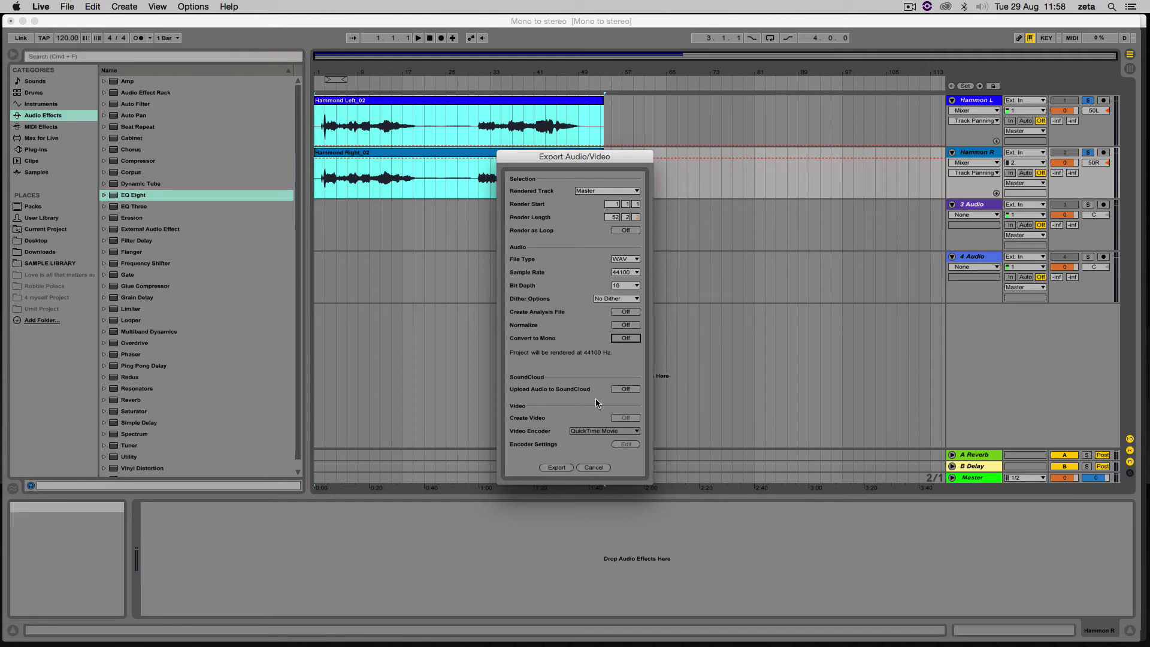
click(557, 468)
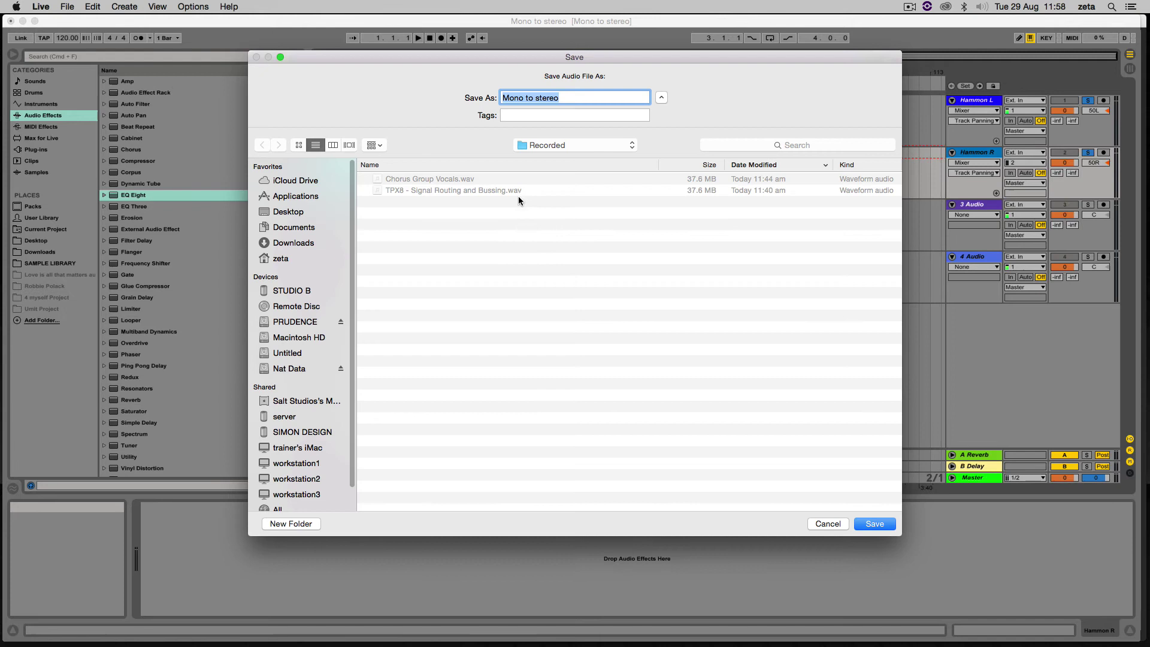
Target the Desktop's Mono to stereo Project folder and name the file Stereo Hammond.
click(288, 212)
double_click(420, 179)
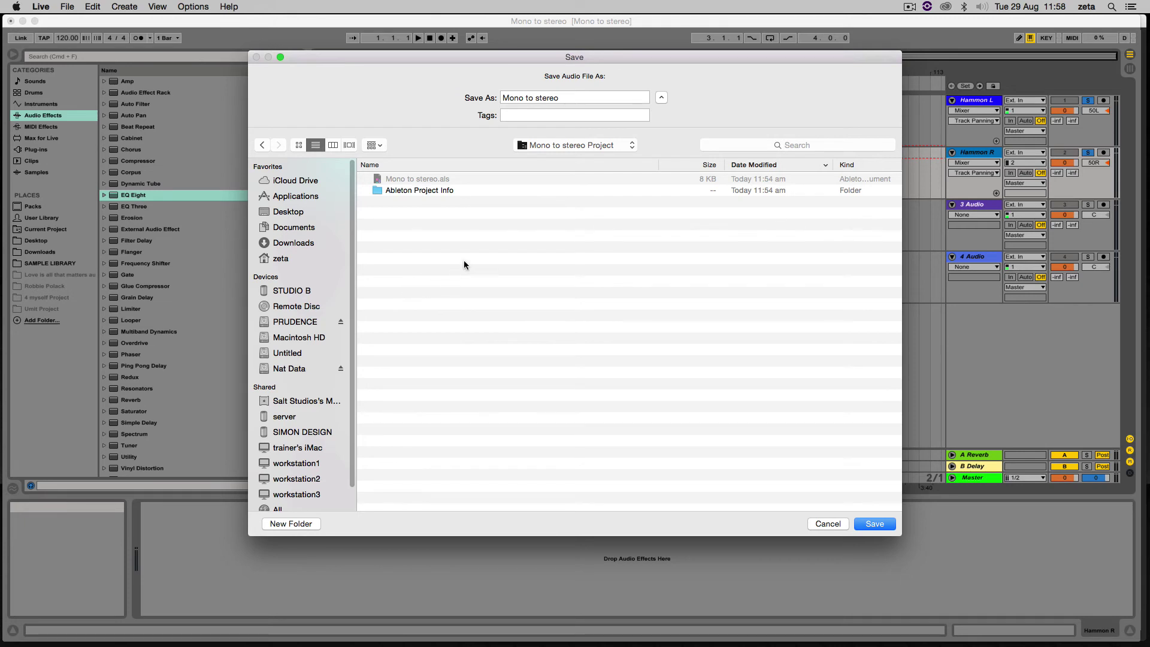
drag(564, 97, 506, 97)
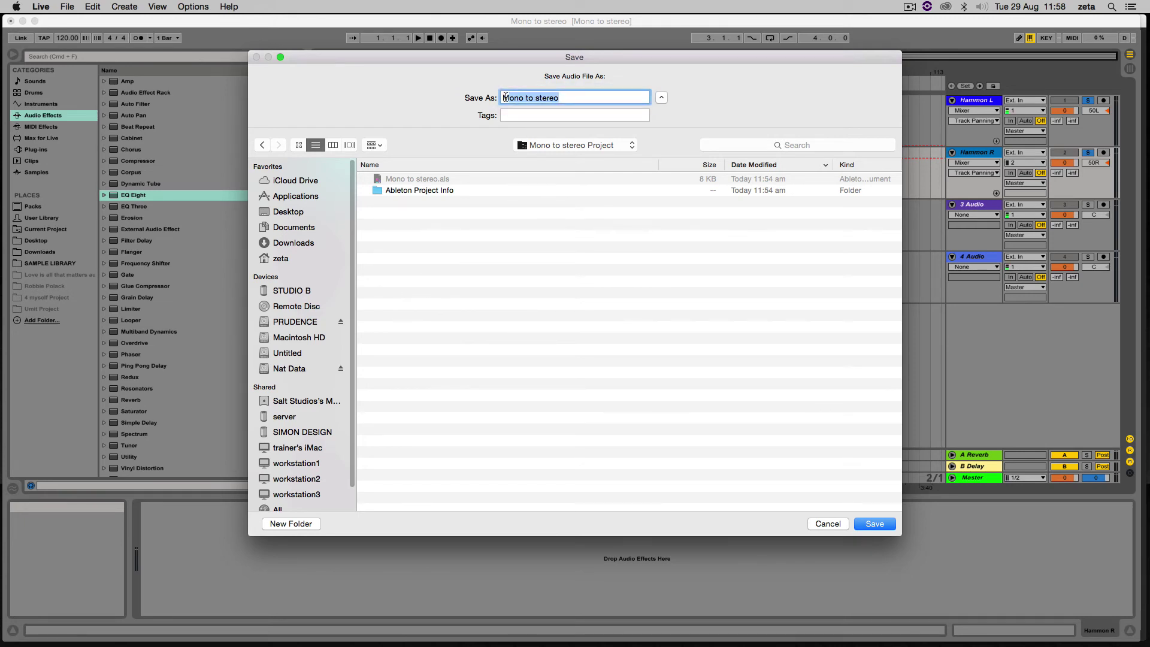
text(Stereo Hammond)
Render Stereo Hammond.wav and locate it in the browser under Desktop > Mono to stereo Project.
click(881, 531)
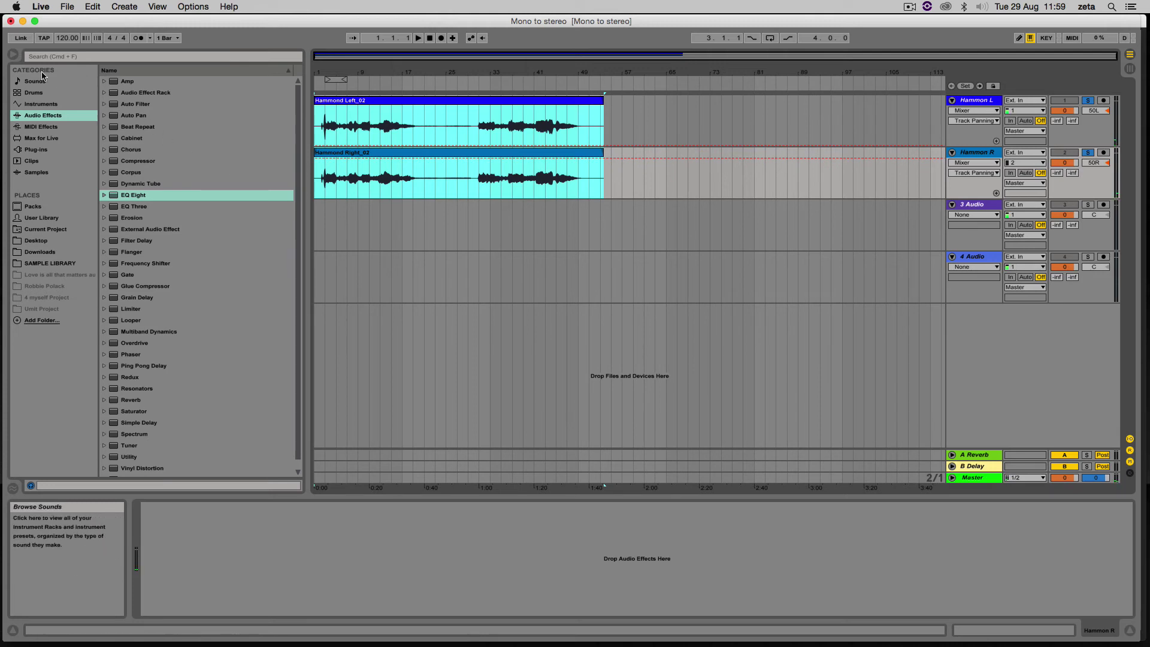
click(14, 56)
click(13, 56)
click(14, 56)
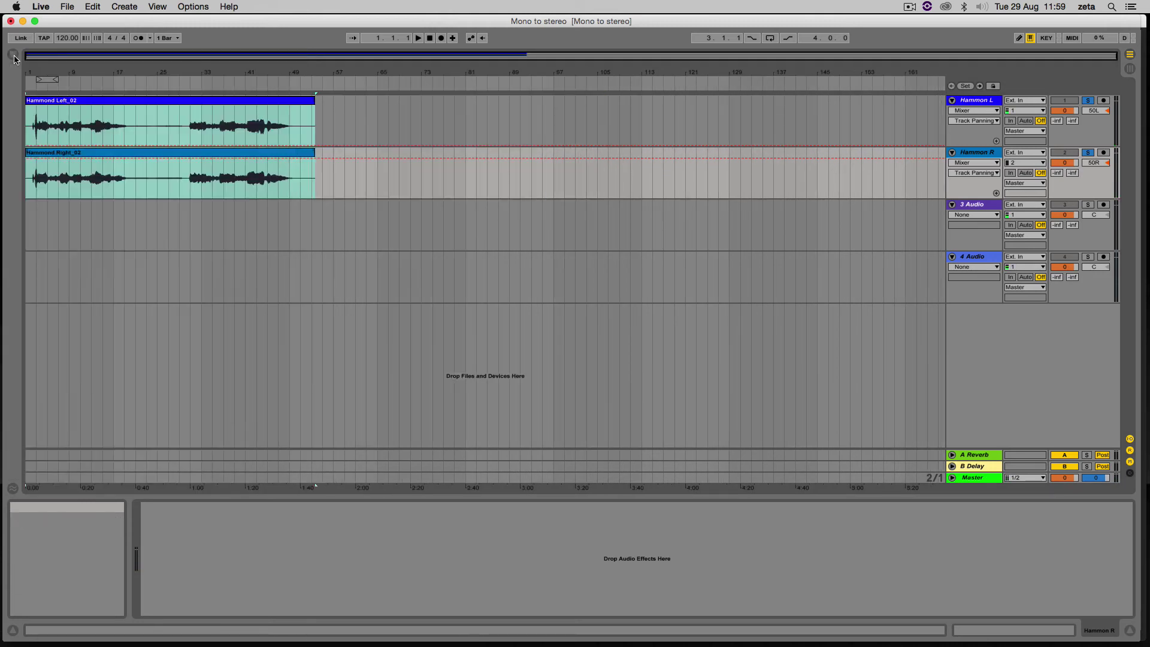
click(13, 56)
click(48, 239)
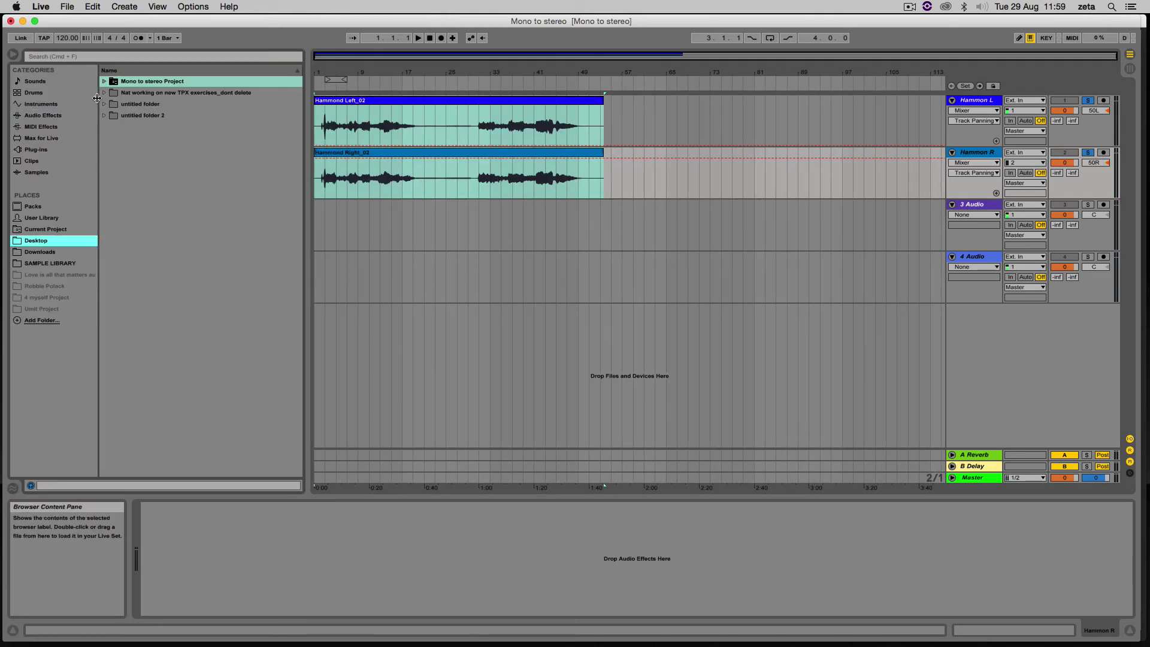
click(104, 81)
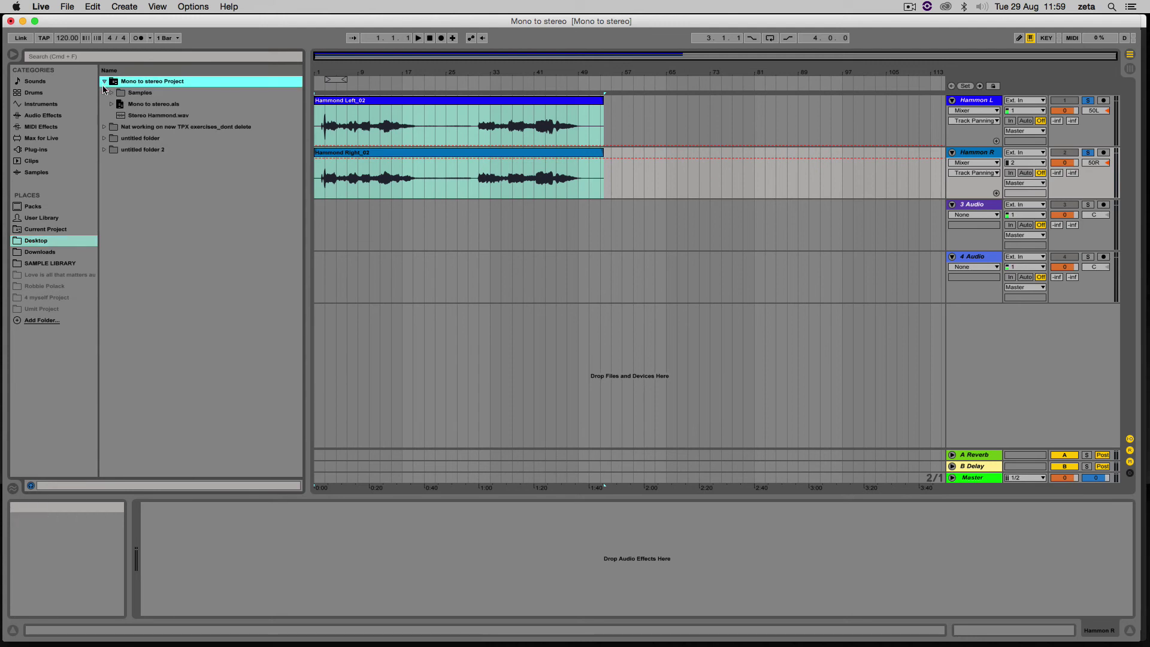
click(150, 119)
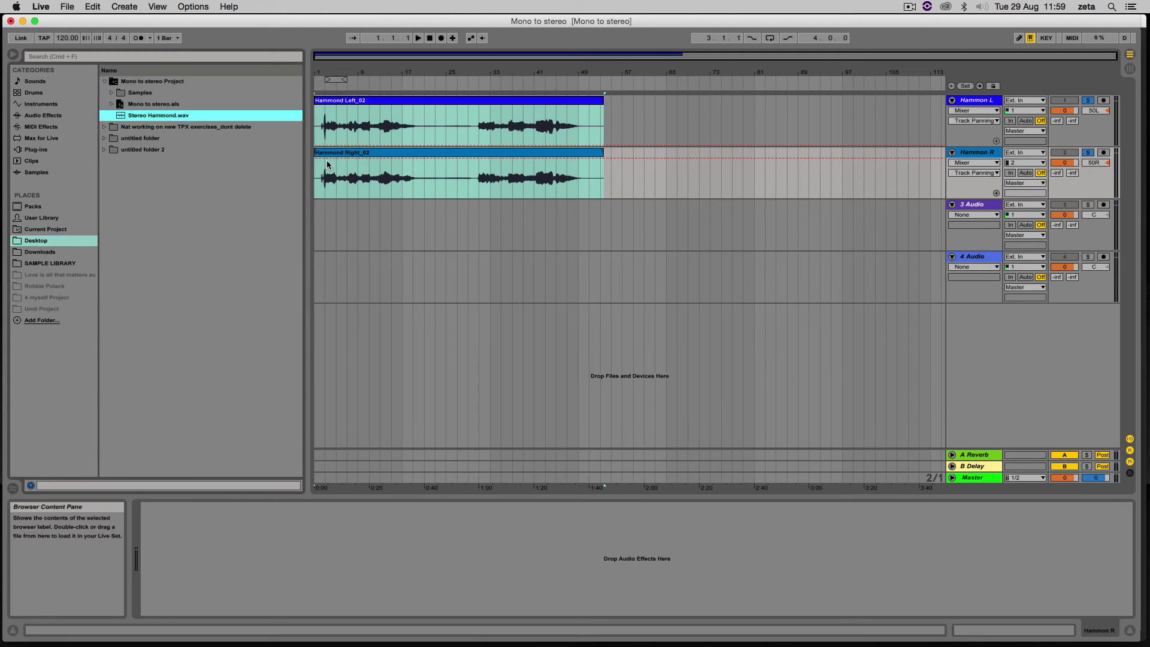
Insert a new audio track and drop Stereo Hammond.wav onto it at bar 1.
right_click(956, 358)
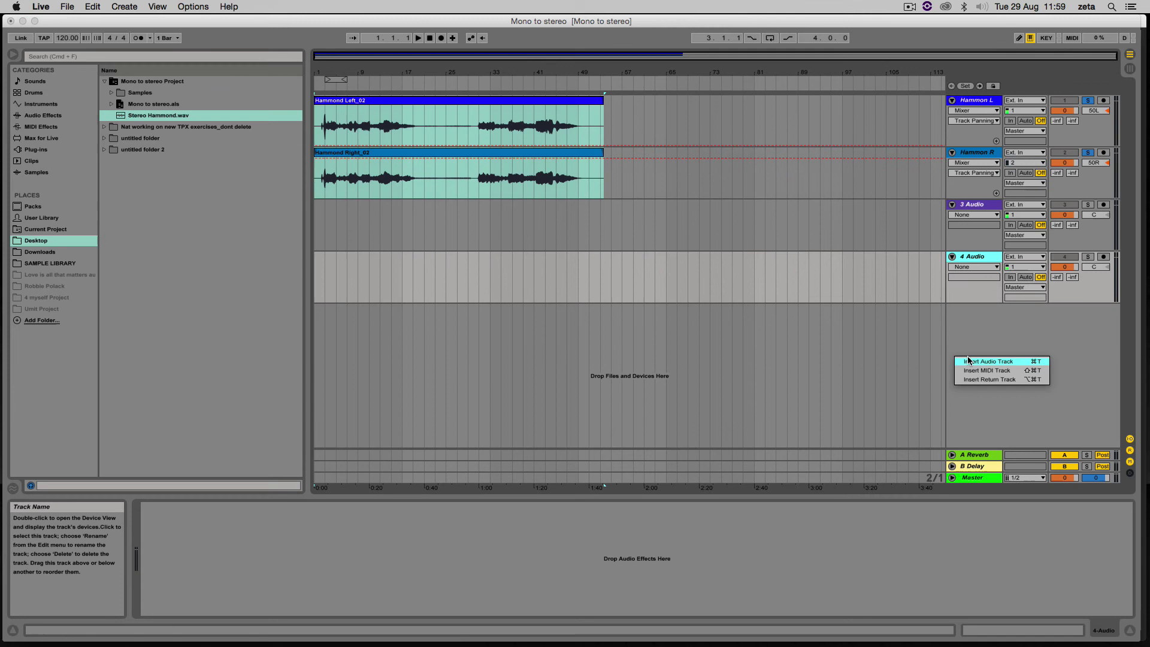
click(969, 361)
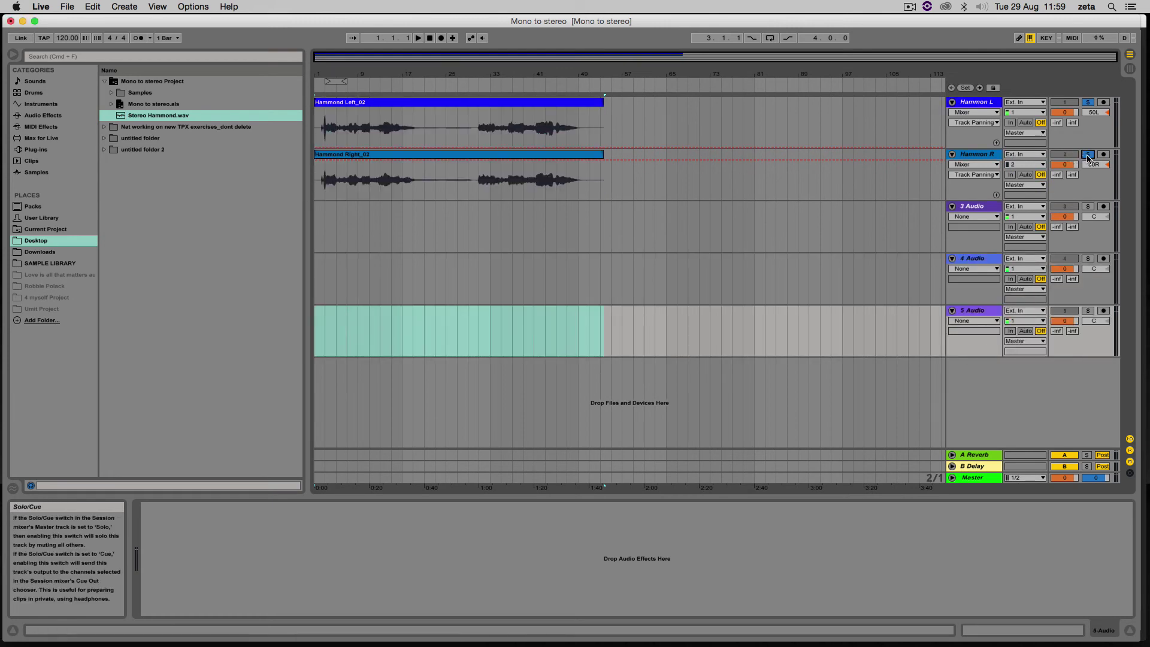
drag(148, 116, 320, 318)
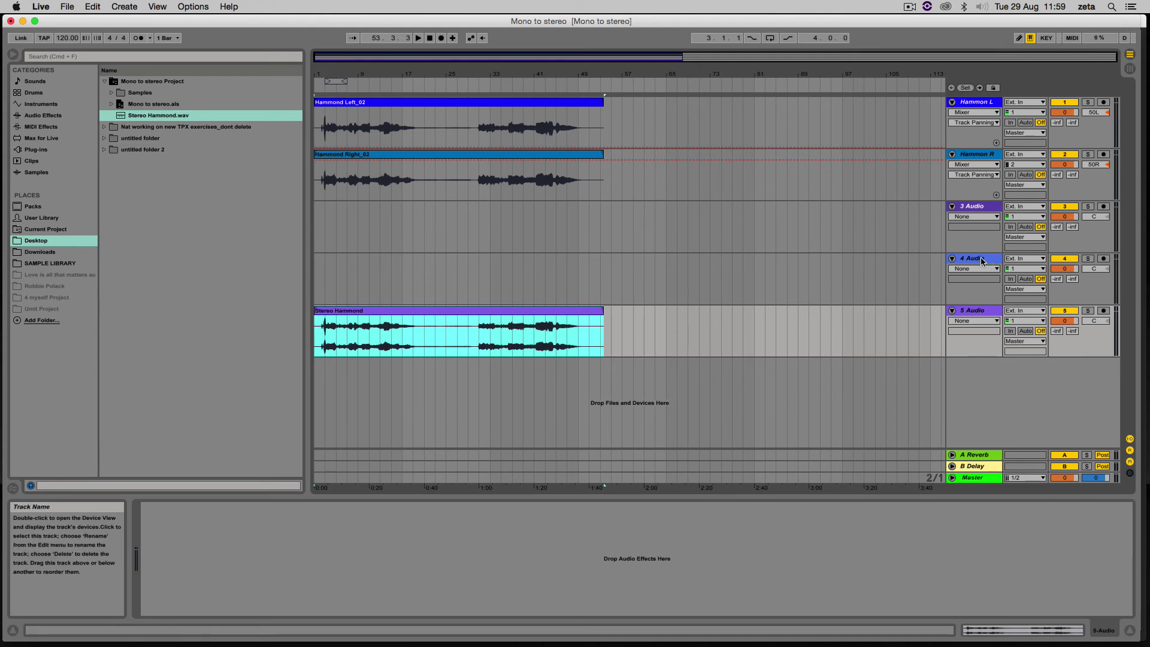
Check the Stereo Hammond clip's placement, keeping it starting at bar 1.
click(988, 385)
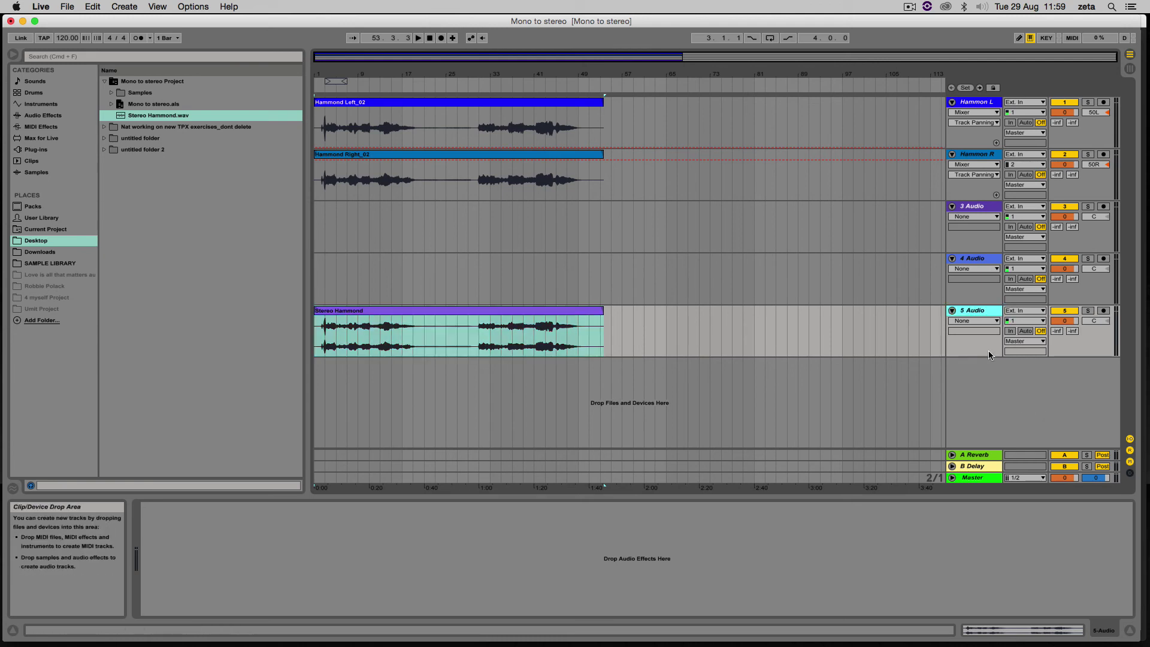
click(484, 311)
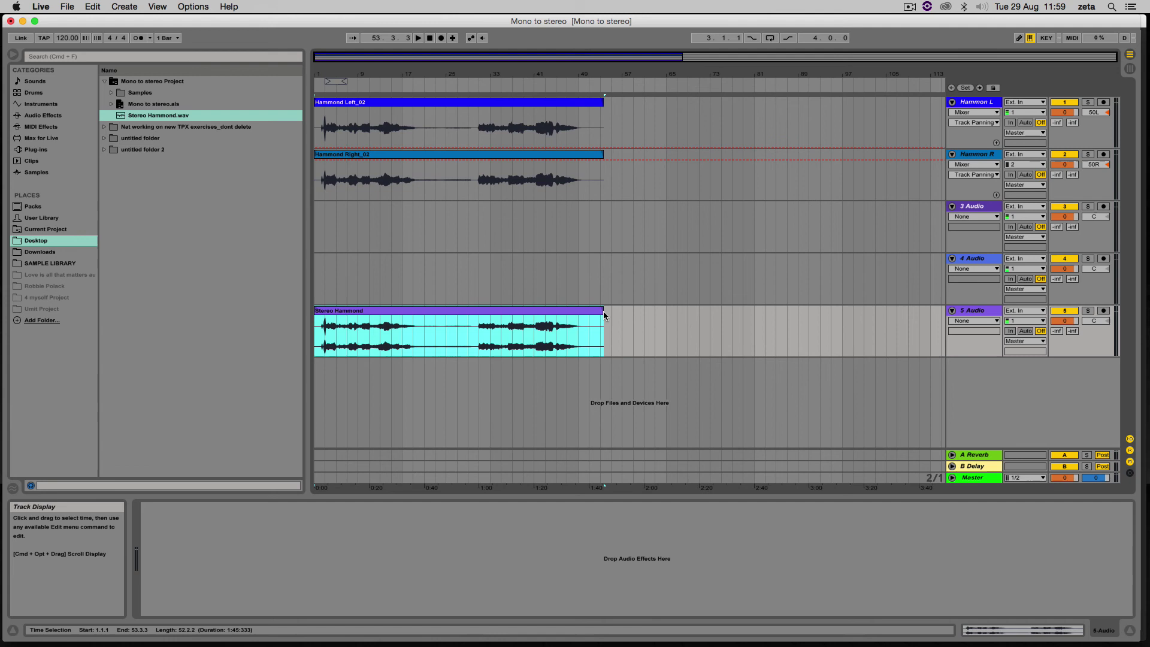
click(611, 329)
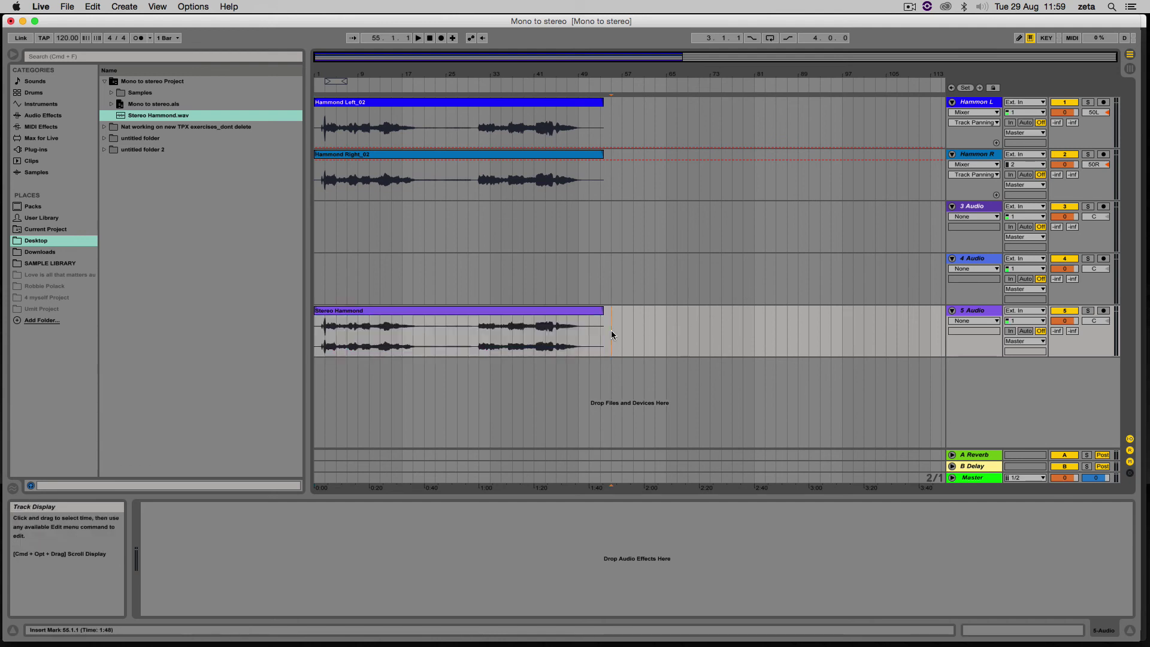
click(547, 326)
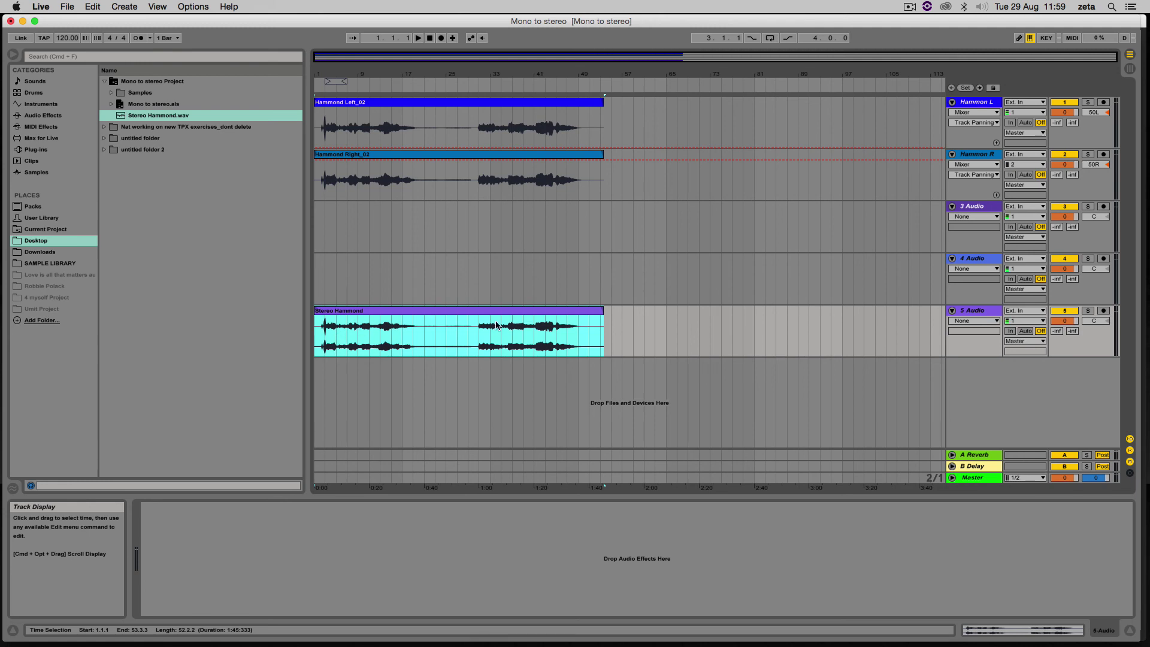
drag(399, 310, 557, 314)
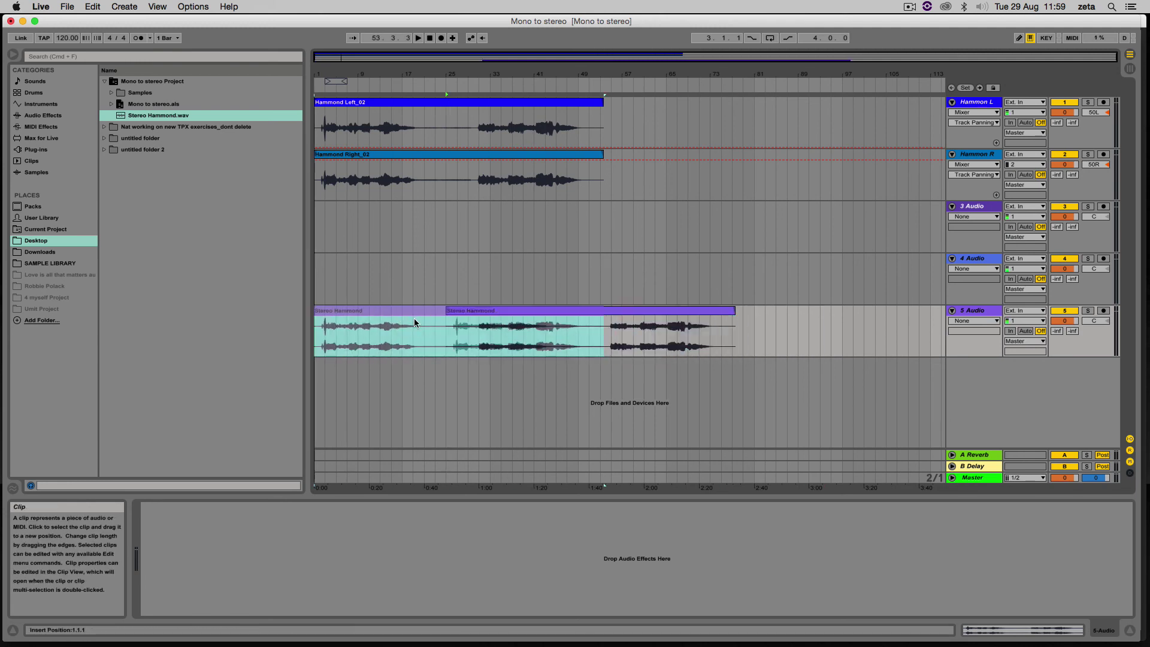
drag(415, 322, 419, 321)
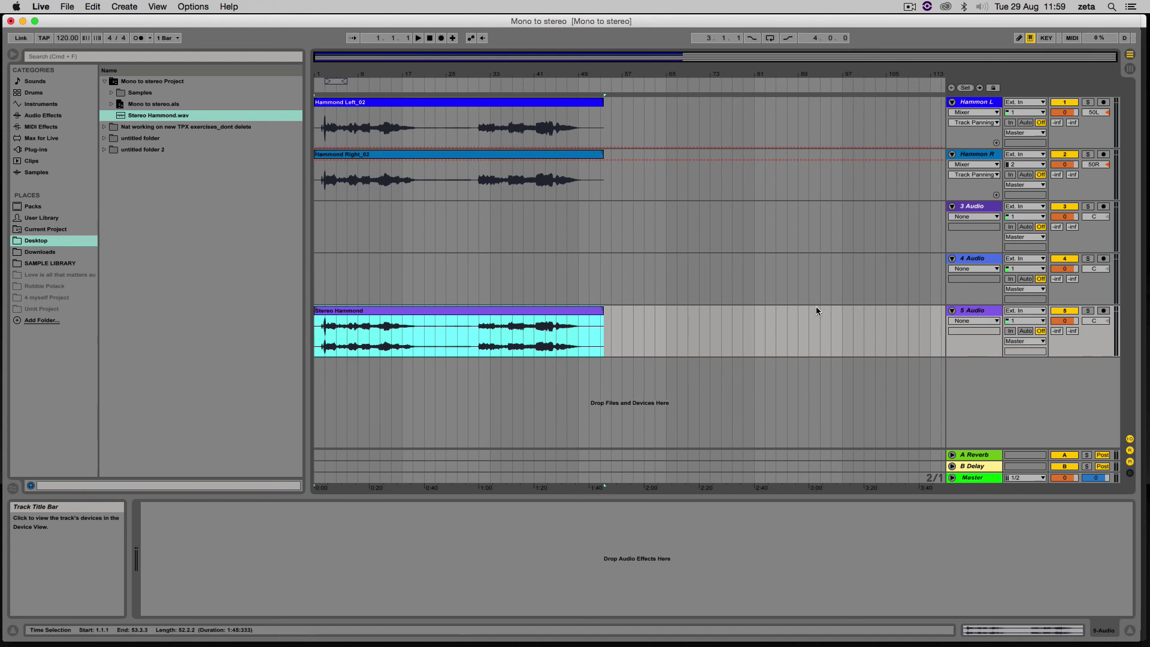
click(601, 322)
click(611, 324)
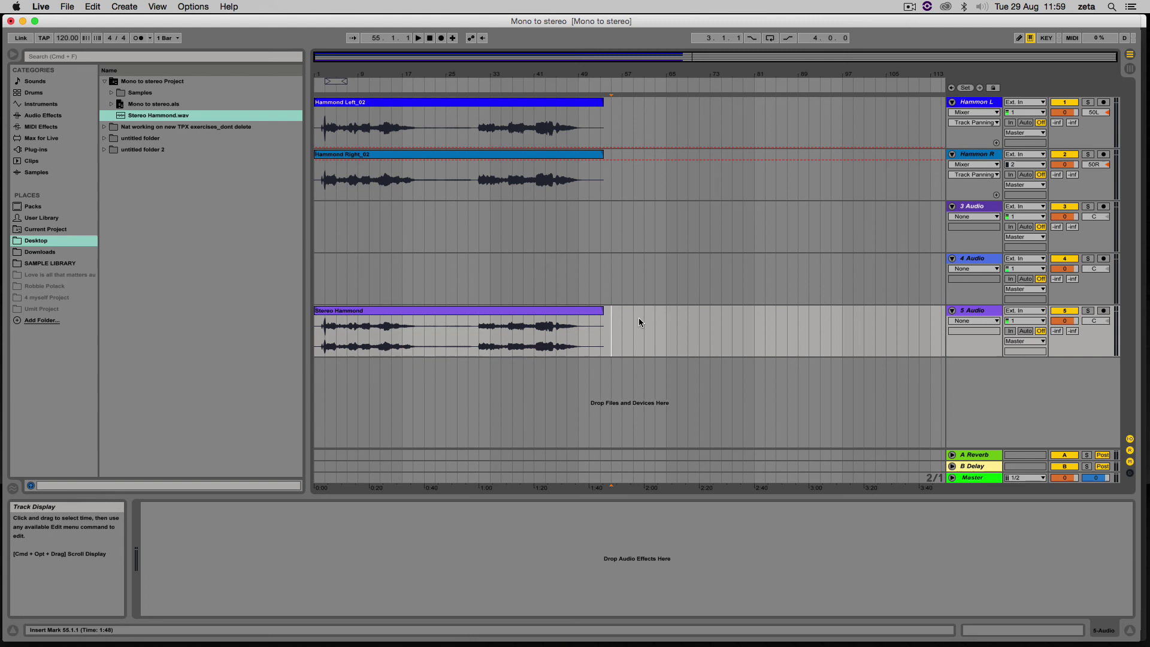
click(481, 307)
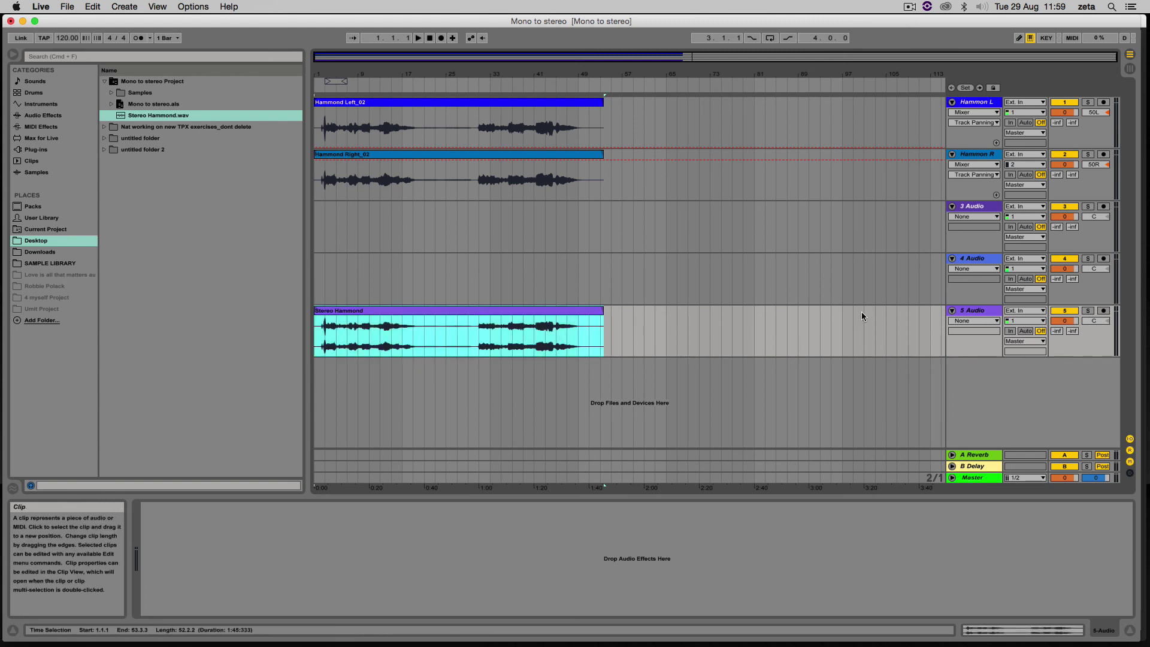
Rename audio track 5 to Hammond.
click(970, 311)
key(super+r)
text(Hammond)
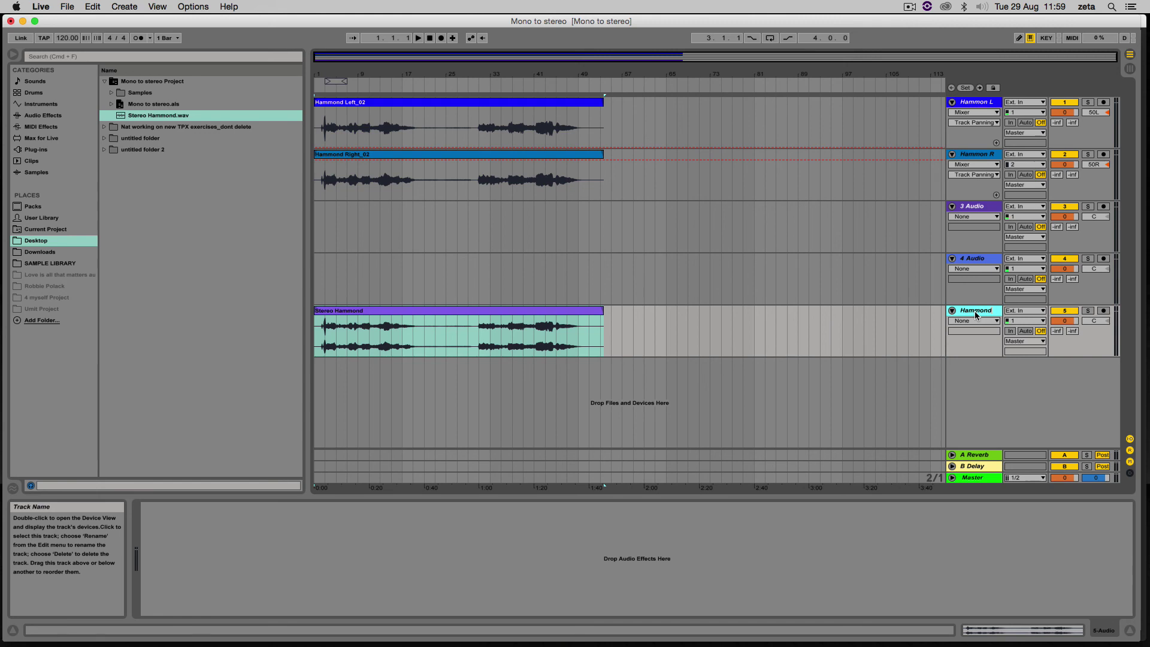
key(Return)
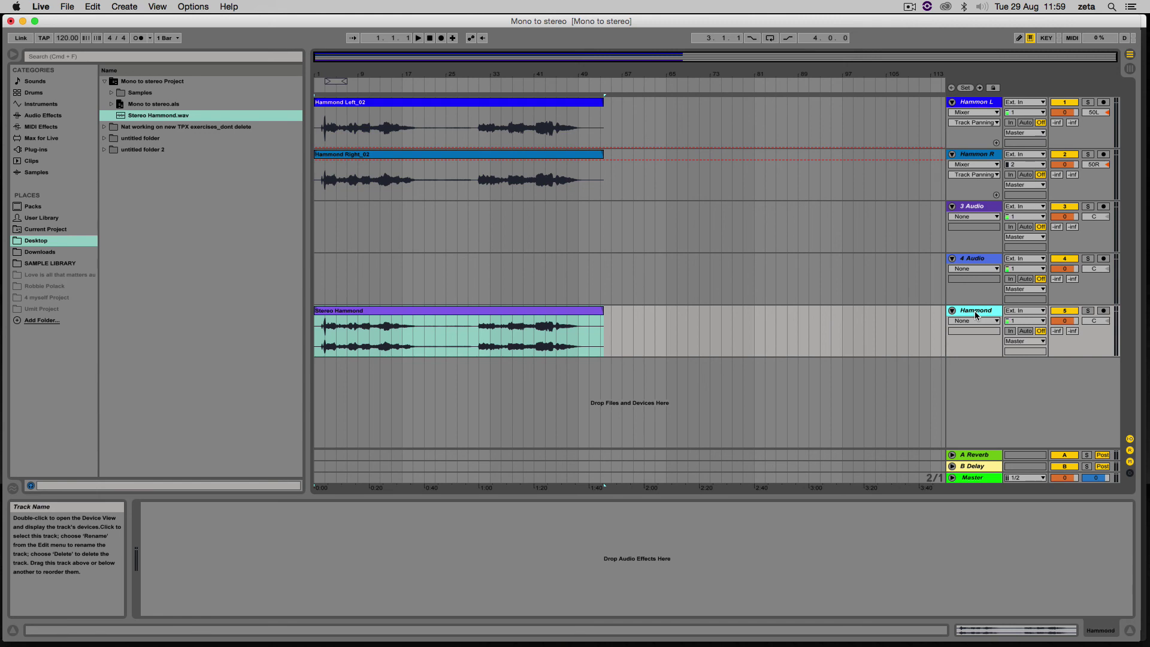
Delete the original Hammon L and Hammon R tracks, leaving the Hammond track.
click(979, 157)
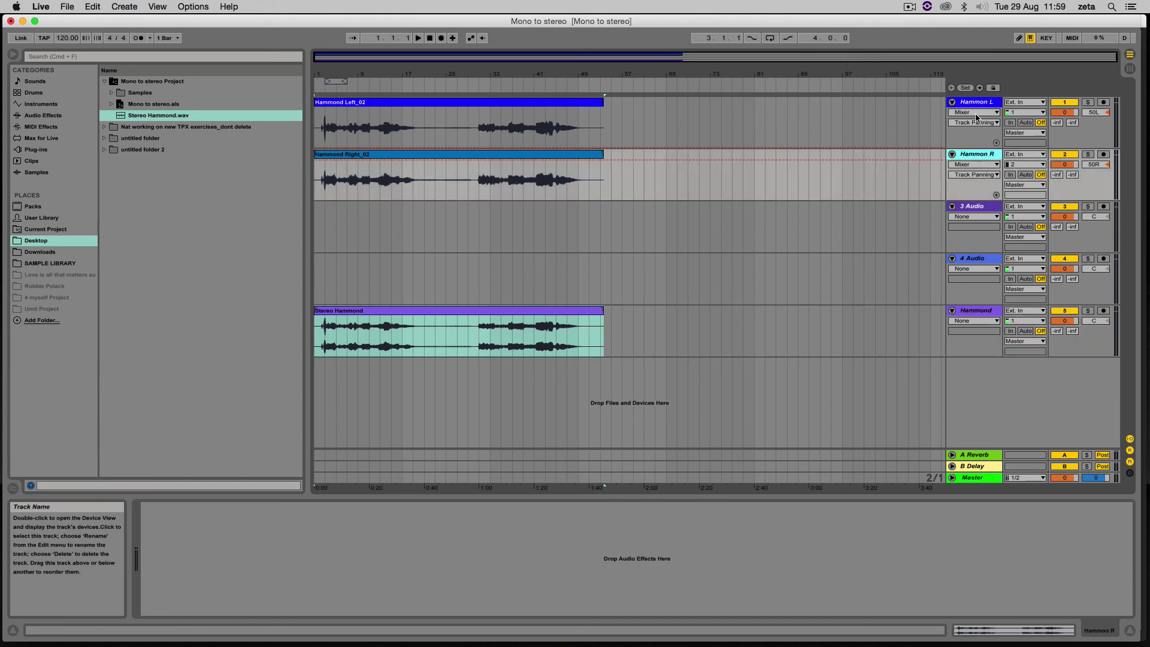
shift+click(978, 103)
right_click(978, 103)
click(995, 136)
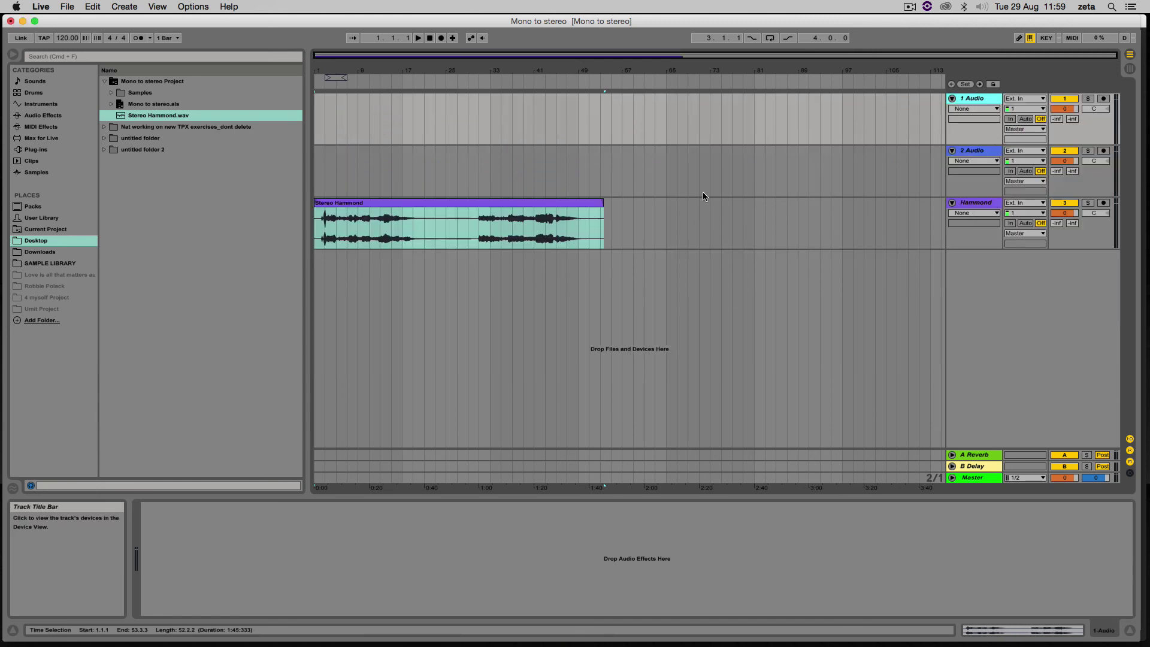
click(991, 226)
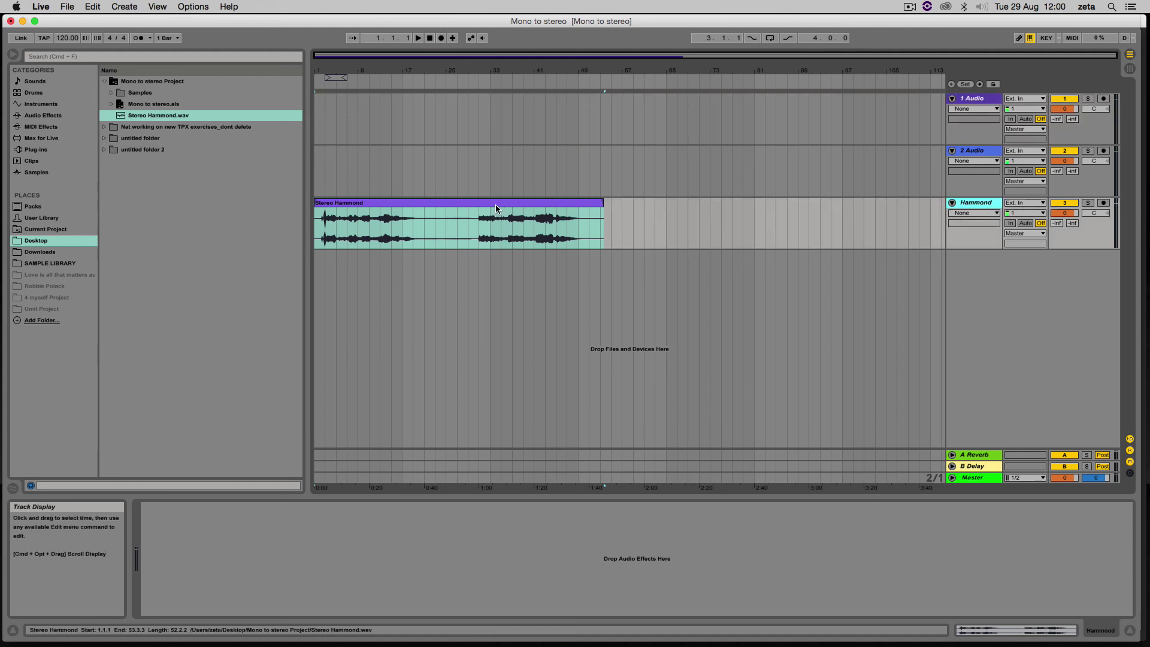
click(496, 206)
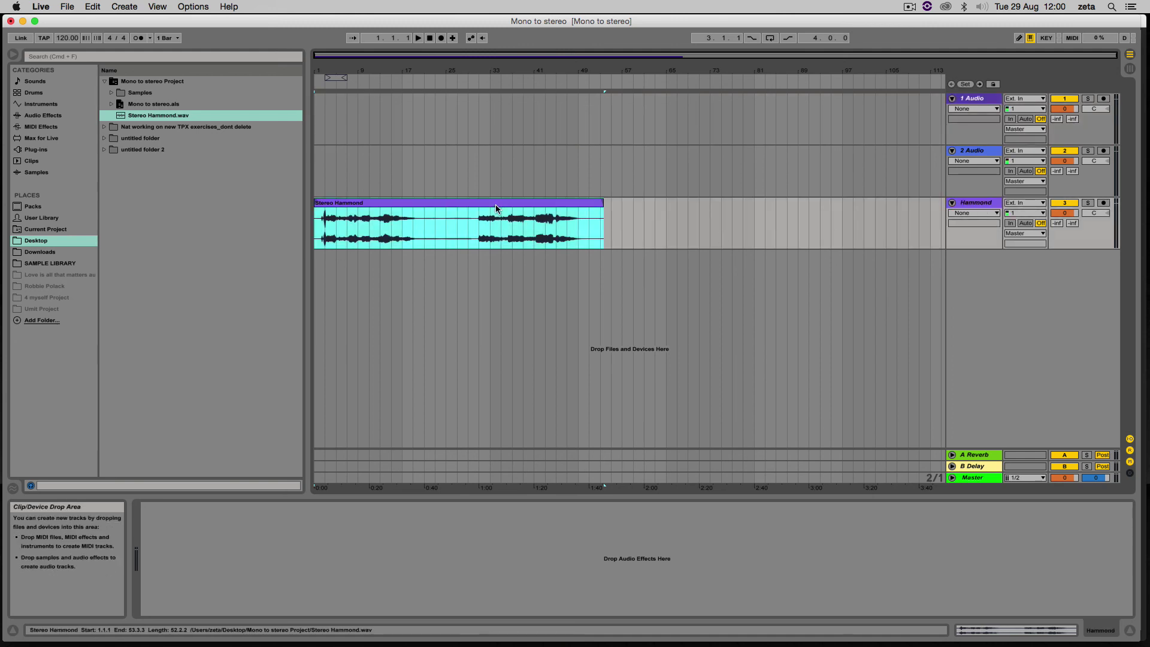